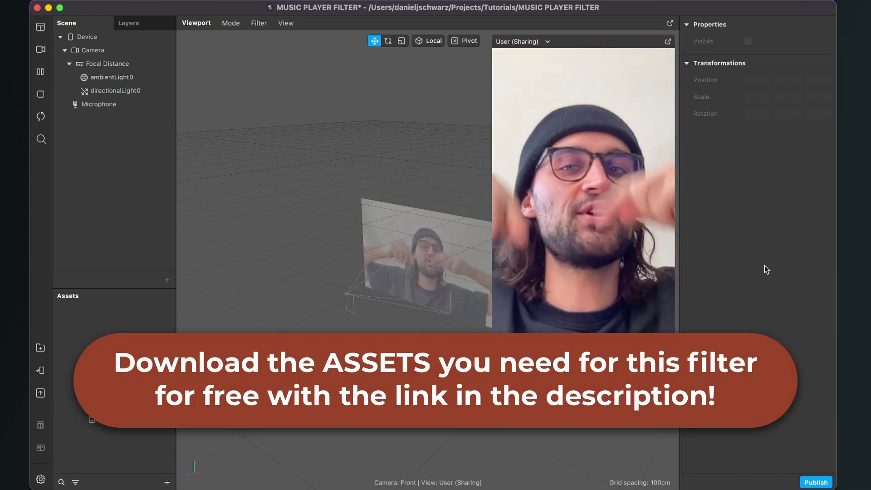
# Switch to the browser, download the Music Player Assets archive from Dropbox, and open its unpacked folder in Downloads
pyautogui.hotkey('ctrl', 'Right')
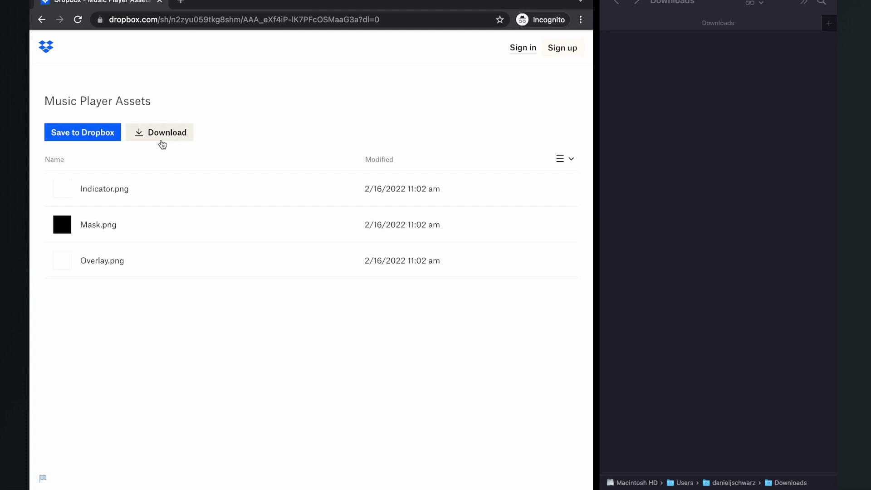
pyautogui.click(163, 136)
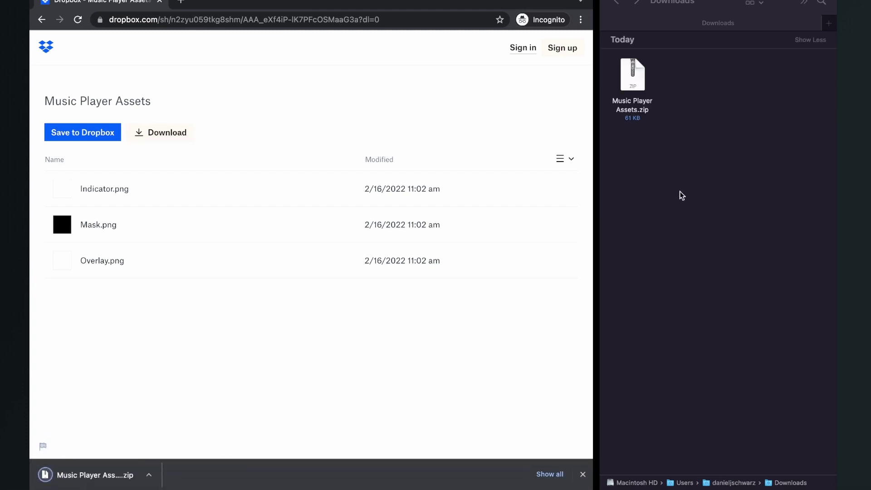
pyautogui.doubleClick(637, 82)
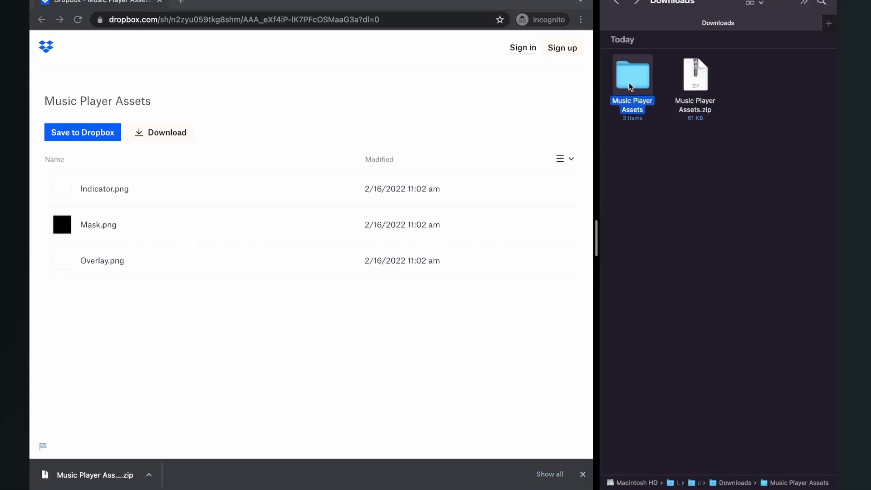
pyautogui.doubleClick(631, 86)
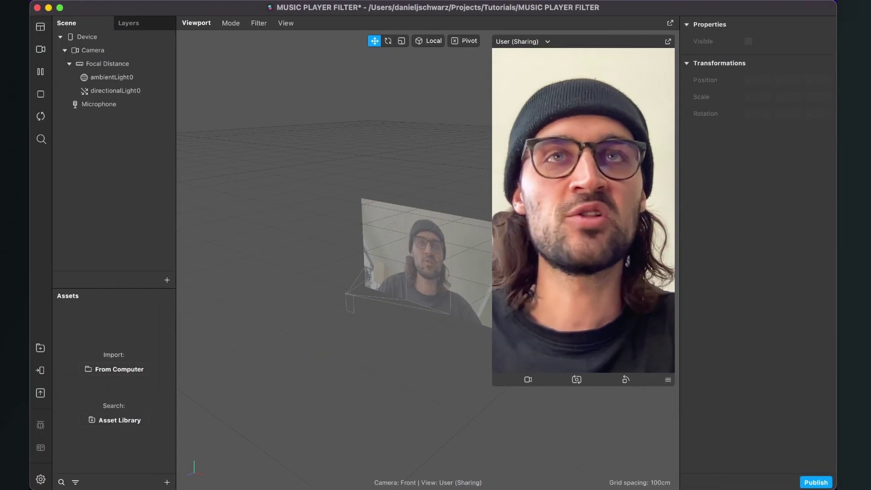
# Import Indicator.png, Mask.png and Overlay.png from the Music Player Assets folder into the Spark AR Studio project's assets
pyautogui.press('super+Tab')
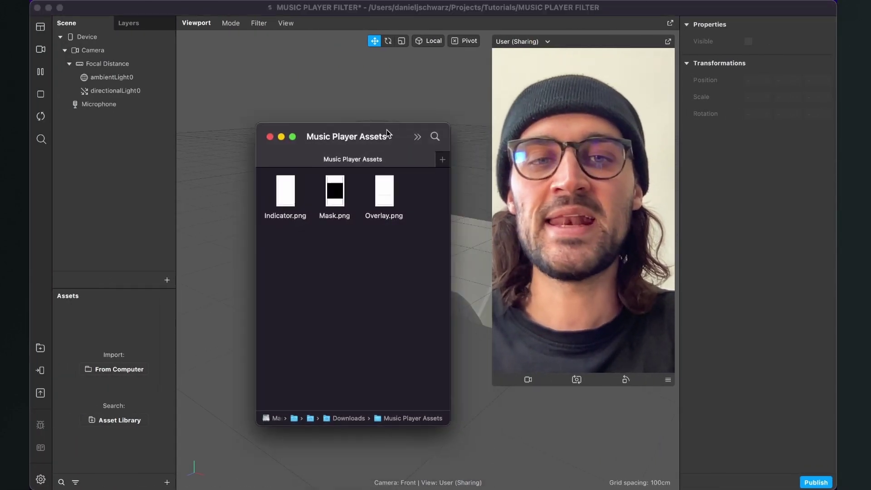
pyautogui.moveTo(389, 134); pyautogui.dragTo(380, 104)
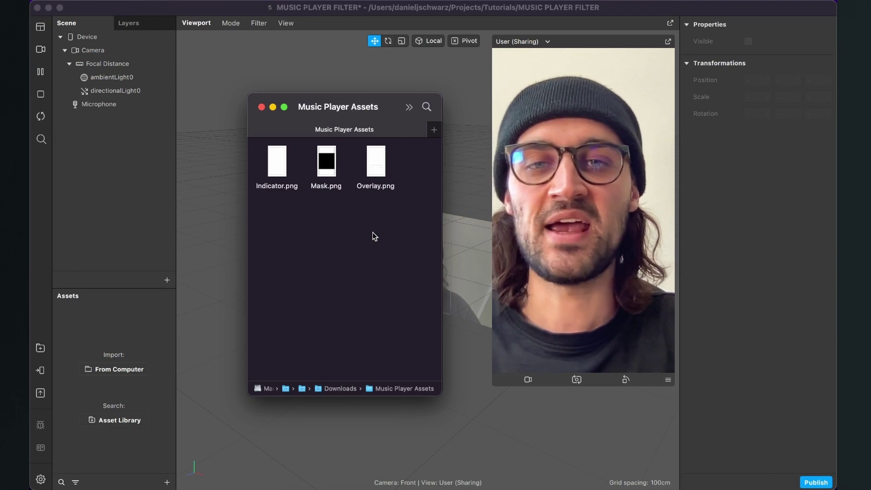
pyautogui.moveTo(406, 224); pyautogui.dragTo(258, 150)
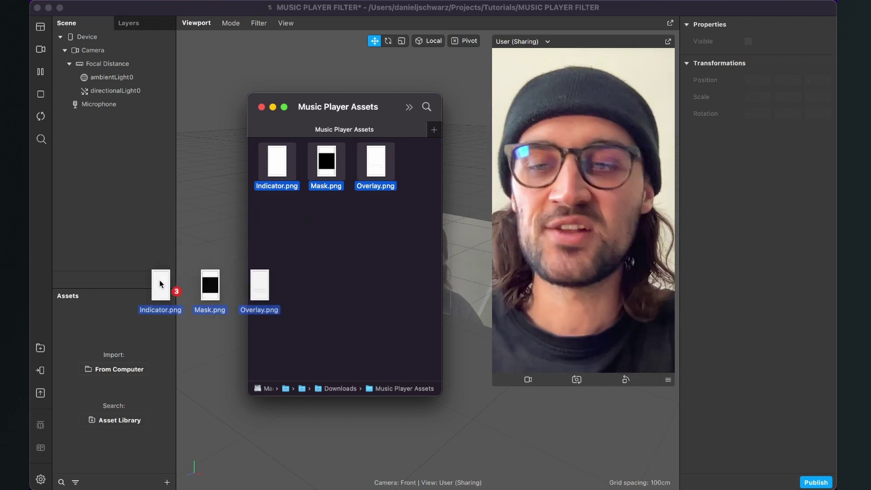
pyautogui.moveTo(159, 284); pyautogui.dragTo(87, 345)
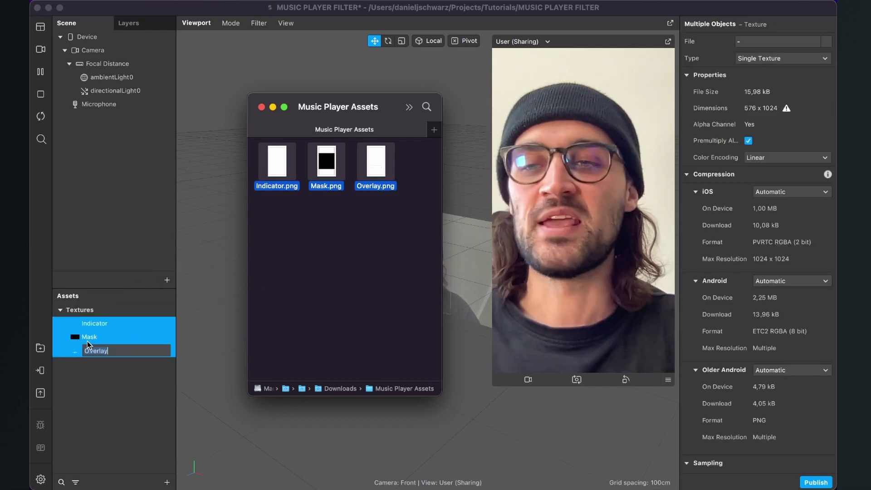
pyautogui.click(107, 424)
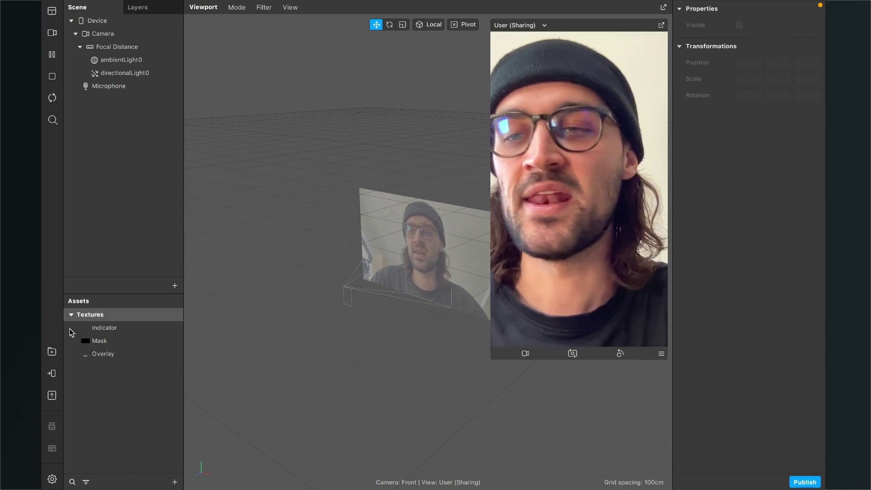
# Set the compression of the Indicator, Mask and Overlay textures to None for iOS, Android and Older Android
pyautogui.doubleClick(107, 328)
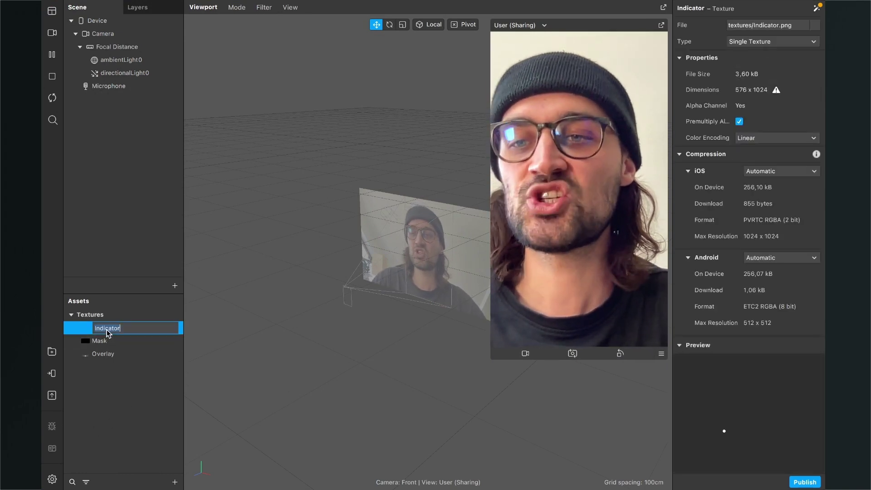
pyautogui.keyDown('shift'); pyautogui.click(112, 358); pyautogui.keyUp('shift')
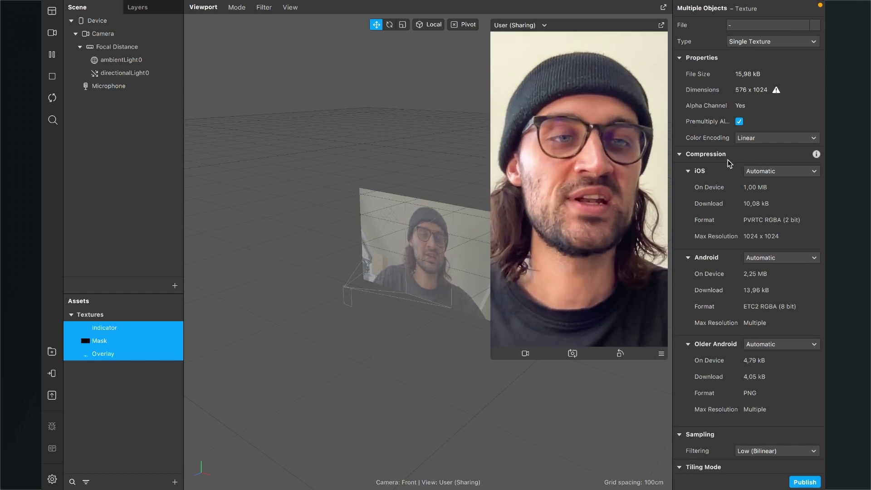
pyautogui.click(770, 172)
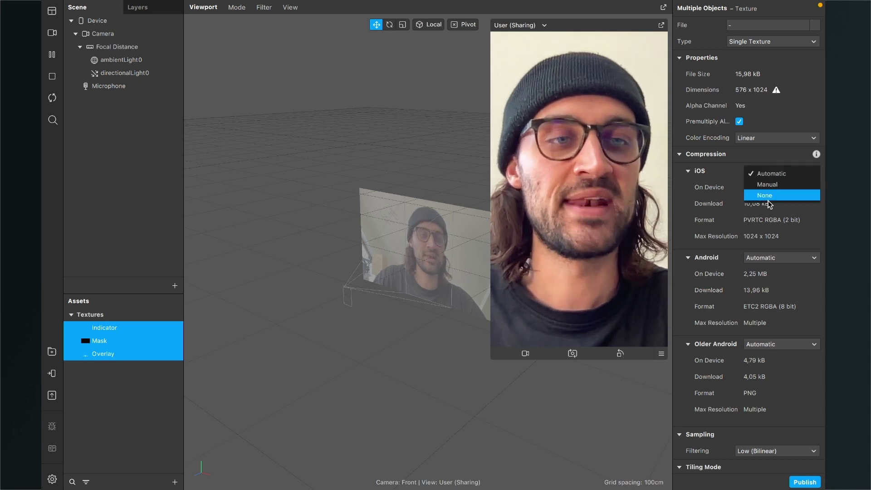
pyautogui.click(769, 199)
pyautogui.click(771, 226)
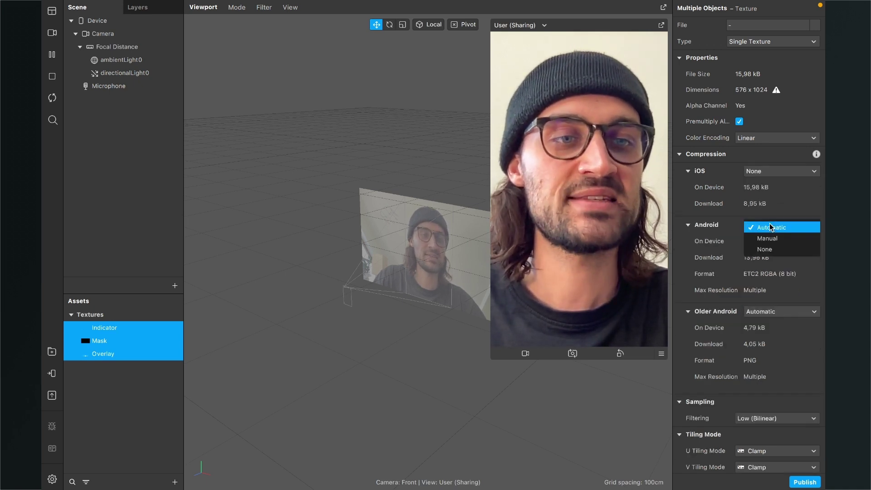
pyautogui.click(767, 249)
pyautogui.click(767, 281)
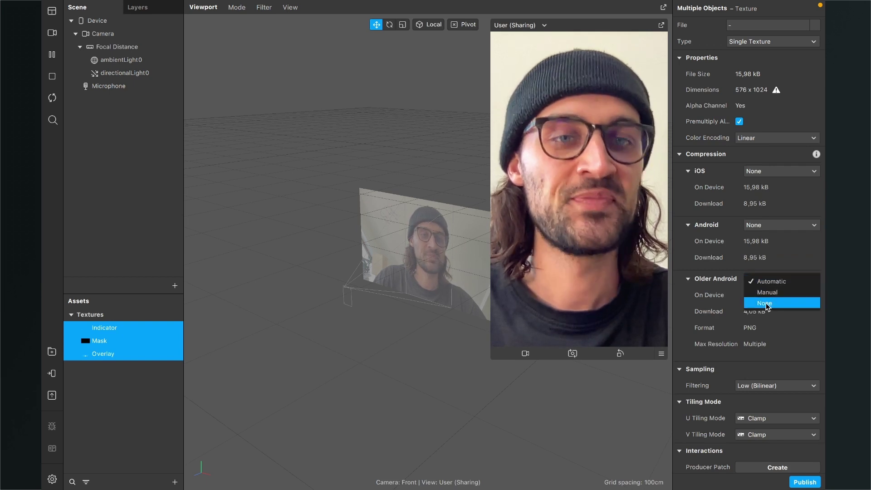
pyautogui.click(767, 304)
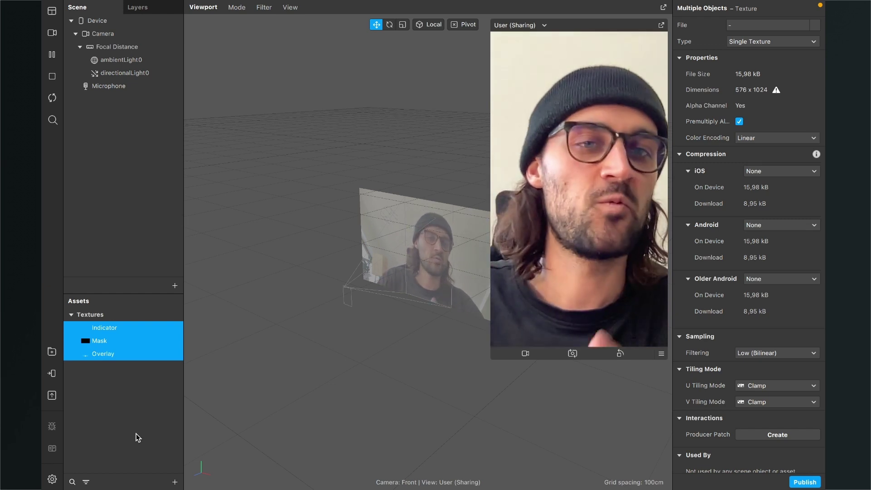
pyautogui.click(135, 433)
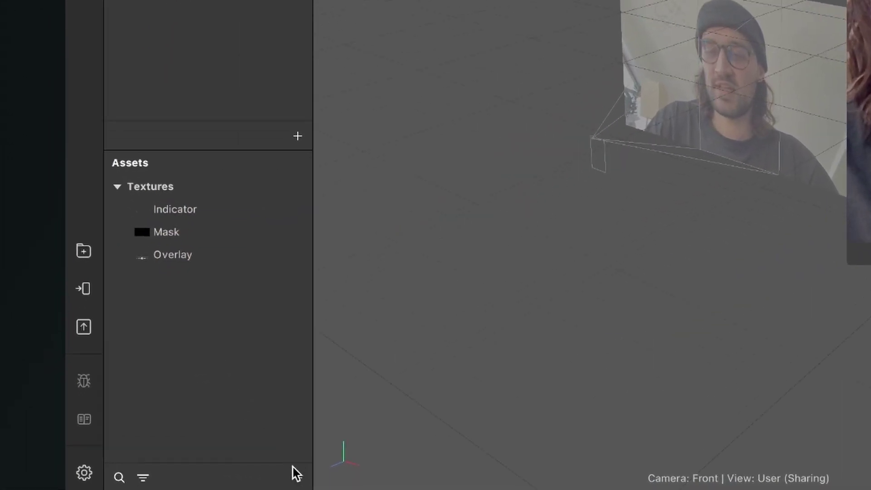
# Create a new material asset and name it Overlay
pyautogui.click(175, 482)
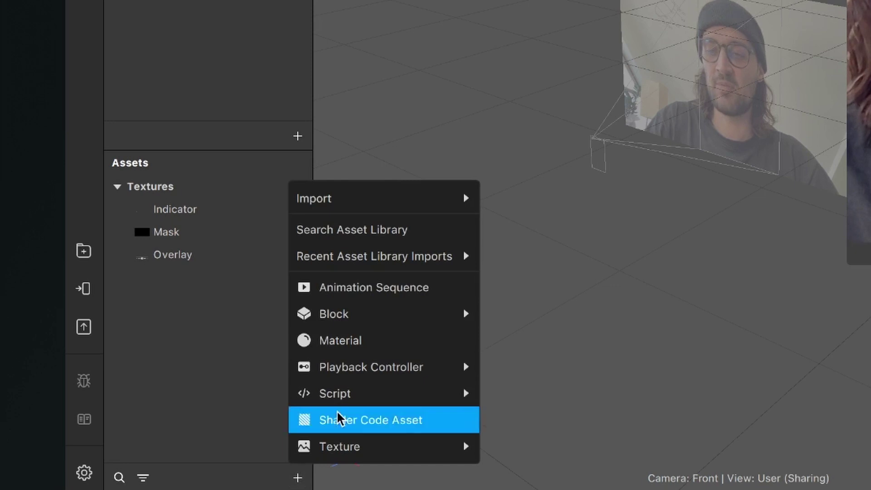
pyautogui.click(354, 345)
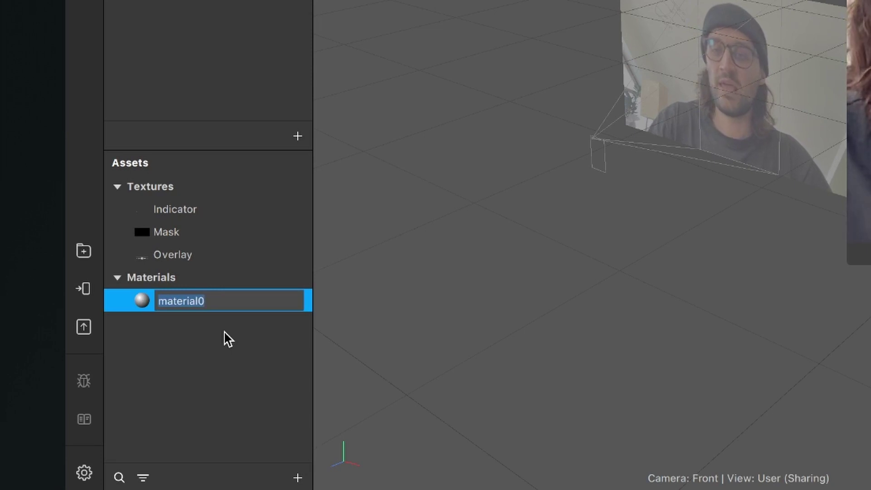
pyautogui.write('Overlay')
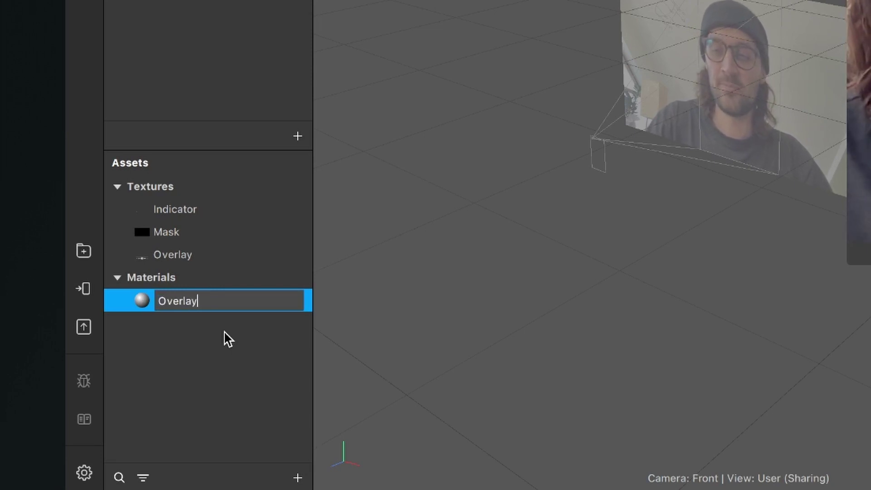
pyautogui.press('Return')
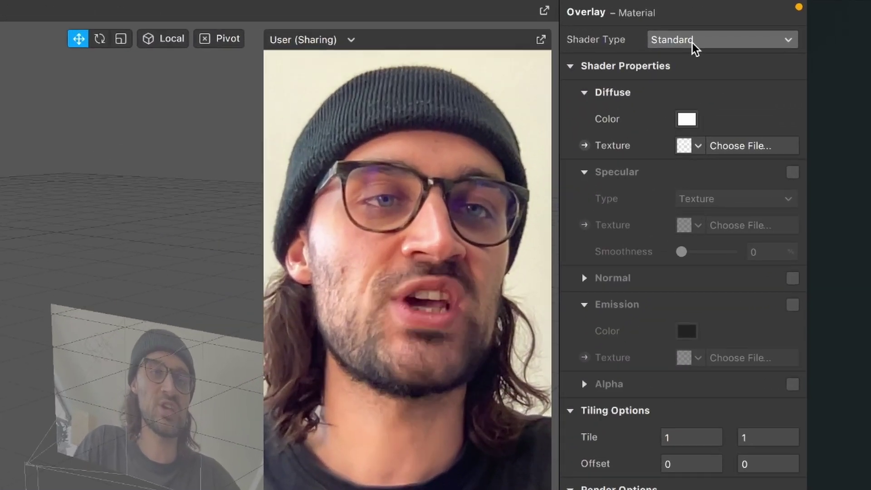
# Set the Overlay material's shader type to Flat and its diffuse texture to Overlay
pyautogui.click(756, 26)
pyautogui.click(754, 26)
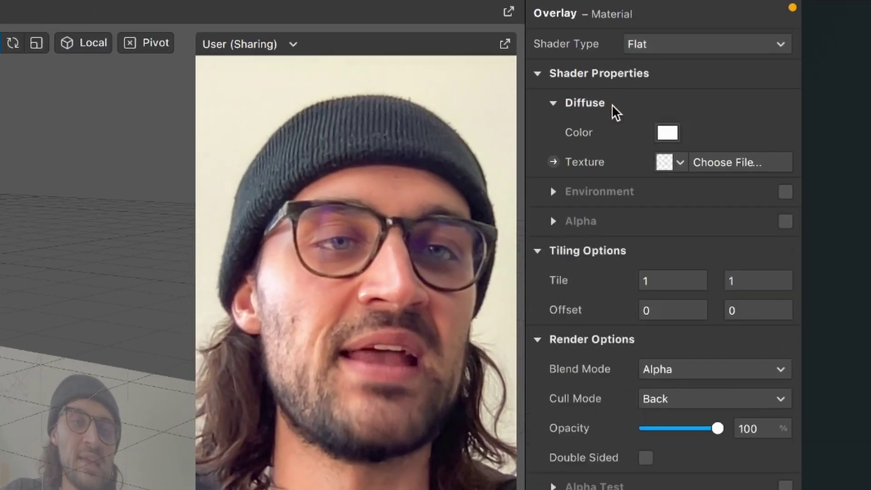
pyautogui.click(669, 163)
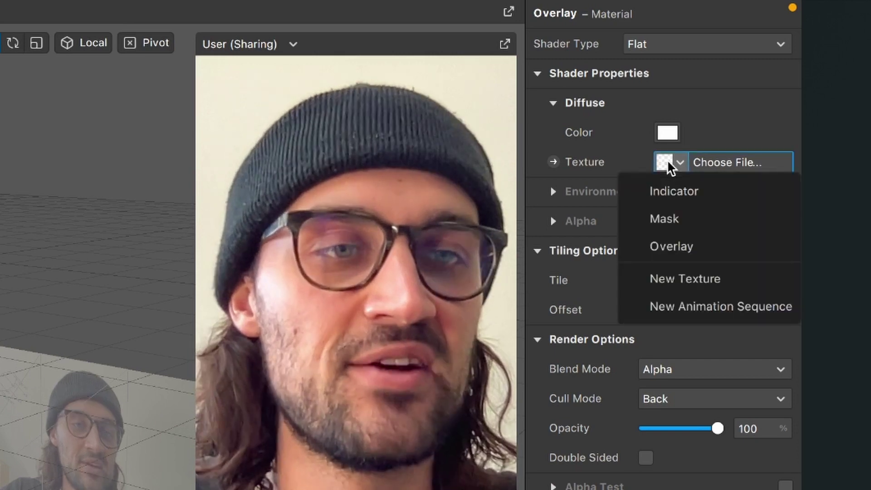
pyautogui.click(668, 247)
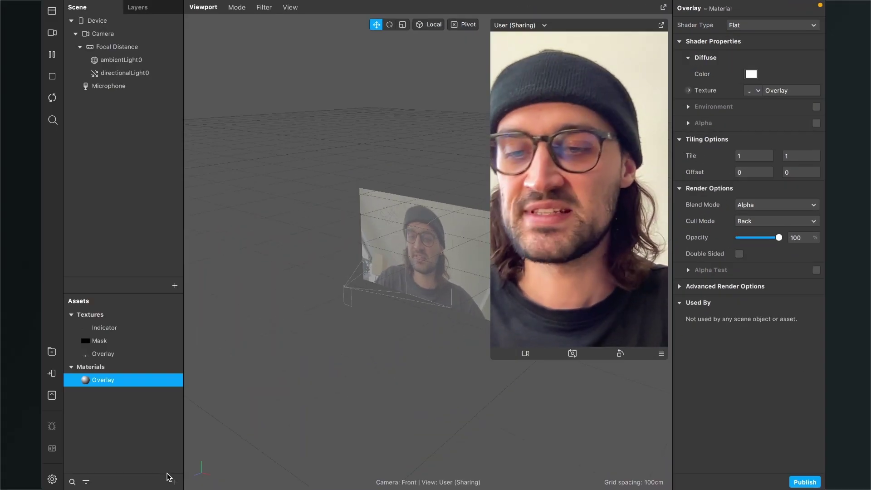
# Create a second material named Indicator with the Flat shader type and the Indicator image as its diffuse texture
pyautogui.click(169, 477)
pyautogui.click(217, 405)
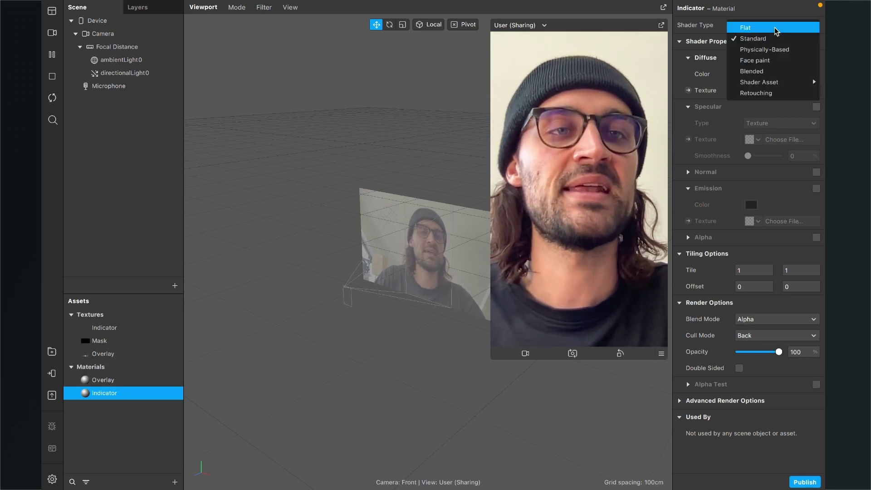
pyautogui.click(776, 26)
pyautogui.click(774, 28)
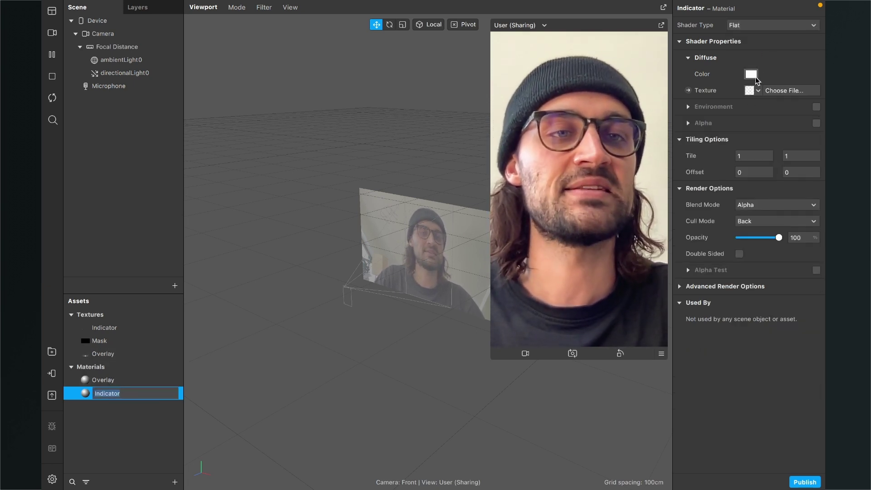
pyautogui.click(757, 91)
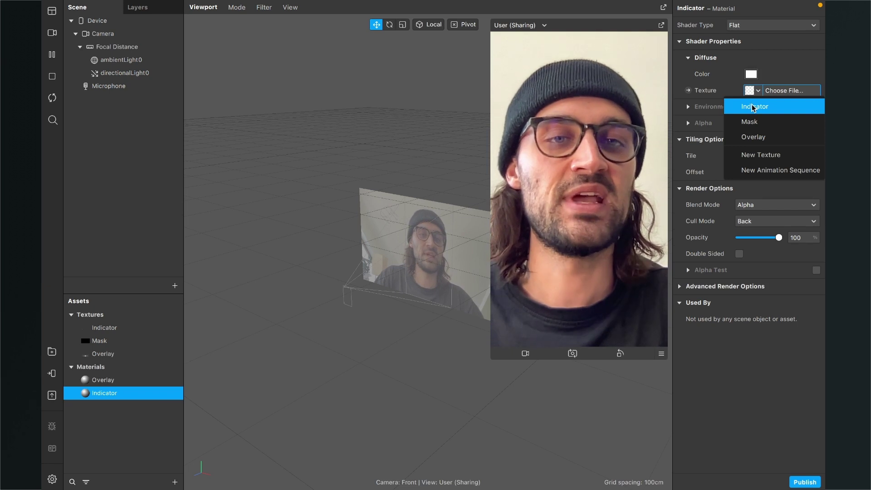
pyautogui.click(754, 107)
pyautogui.click(135, 433)
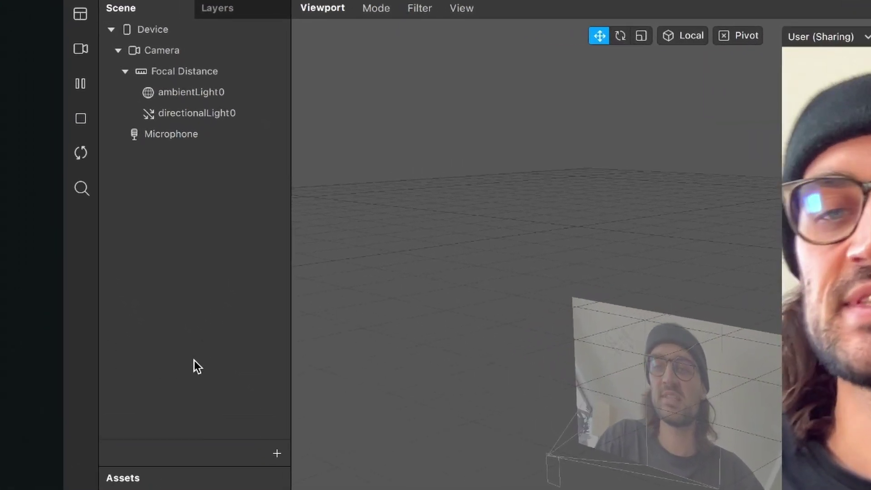
# Insert a rectangle into the scene and rename it Overlay
pyautogui.click(273, 453)
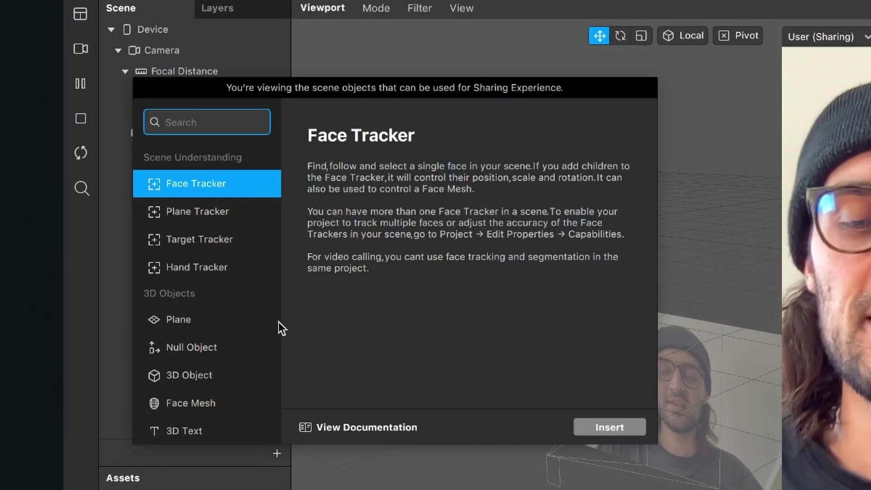
pyautogui.write('rec')
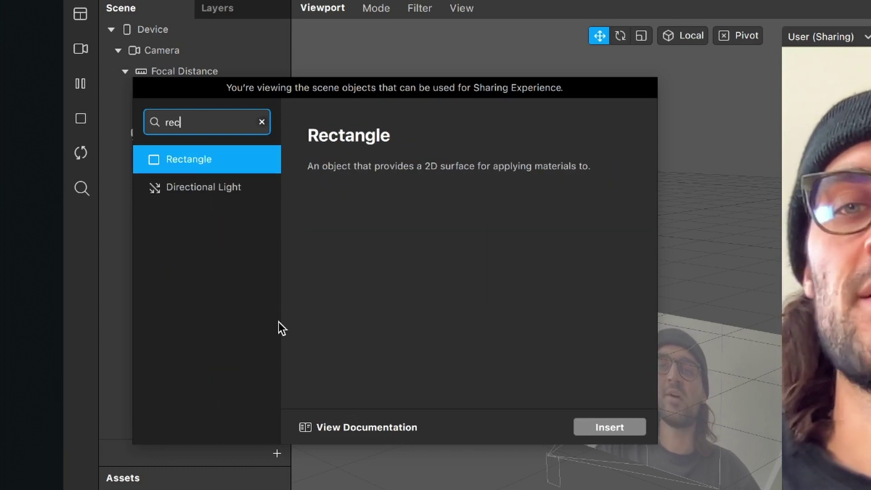
pyautogui.press('Return')
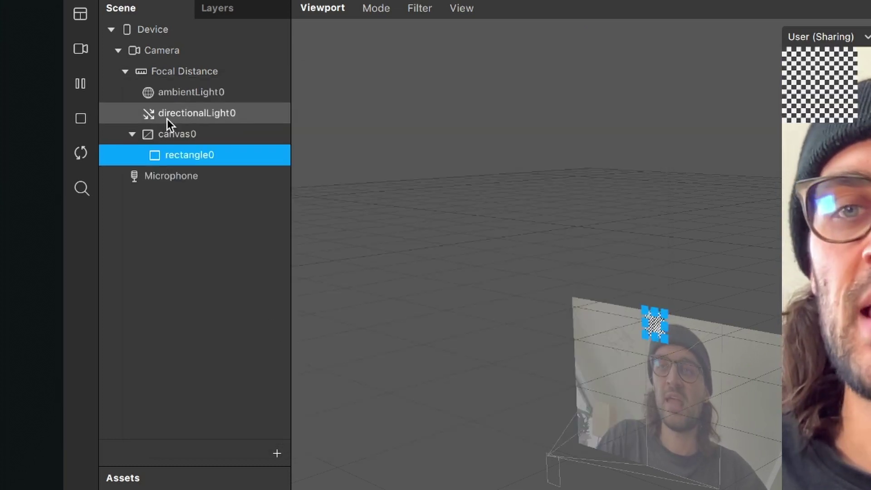
pyautogui.doubleClick(181, 152)
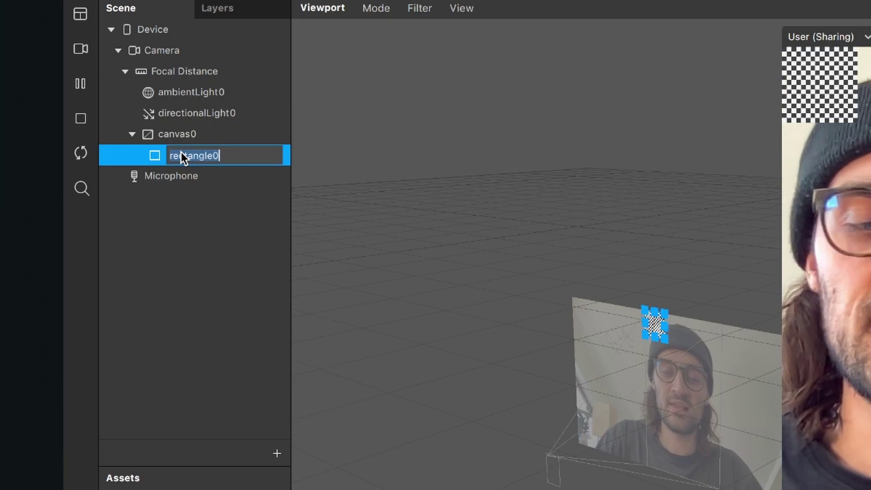
pyautogui.write('Over')
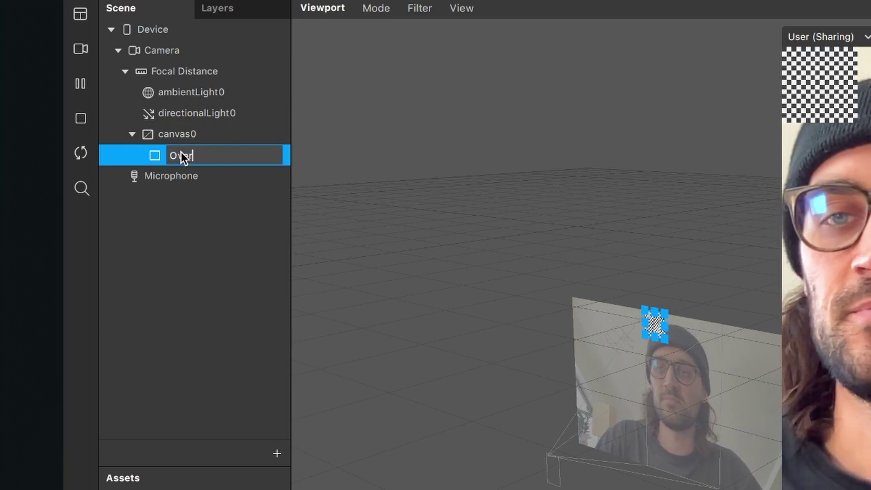
pyautogui.write('lay')
pyautogui.press('Return')
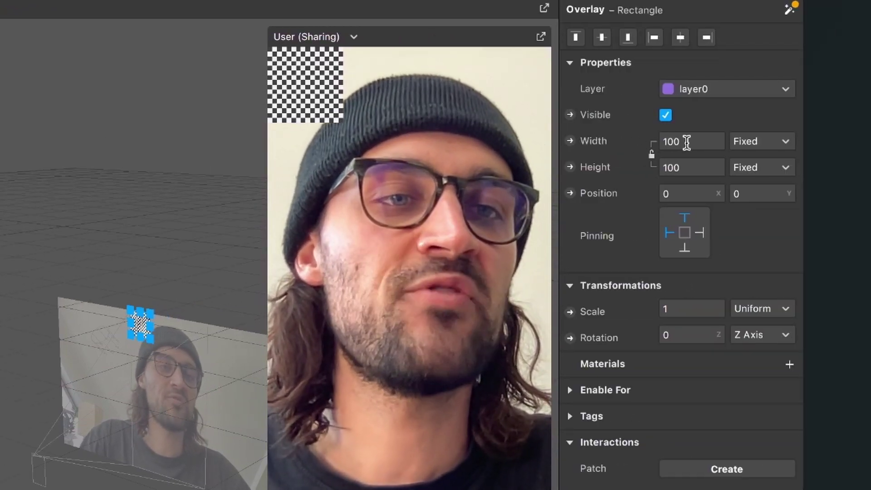
# Make the Overlay rectangle fill the full width and height of its canvas
pyautogui.click(687, 141)
pyautogui.click(687, 168)
pyautogui.click(696, 167)
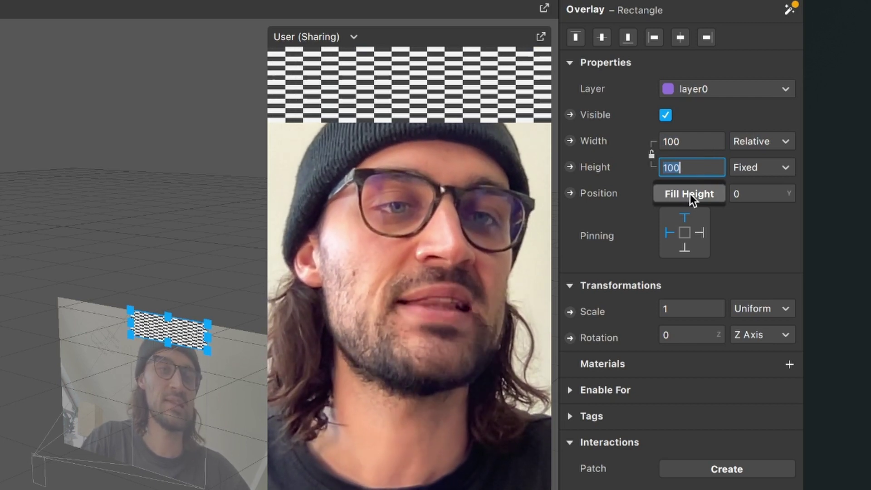
pyautogui.click(692, 192)
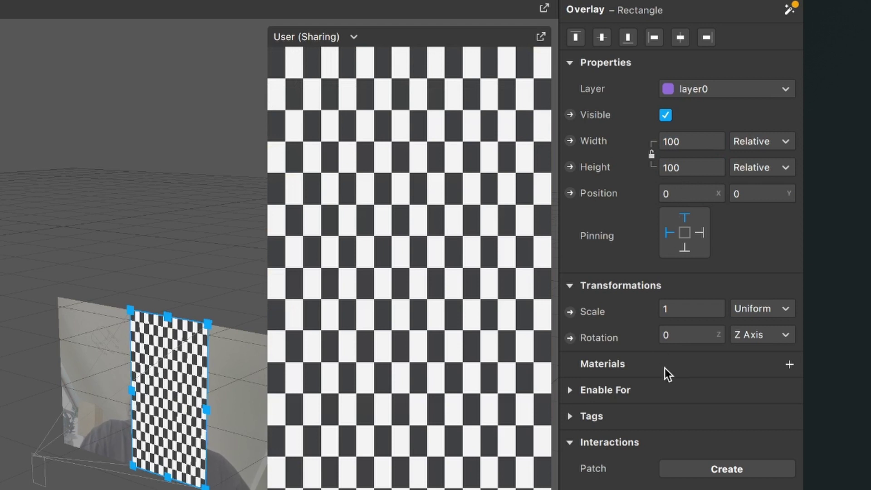
# Assign the Overlay material to the Overlay rectangle
pyautogui.click(790, 364)
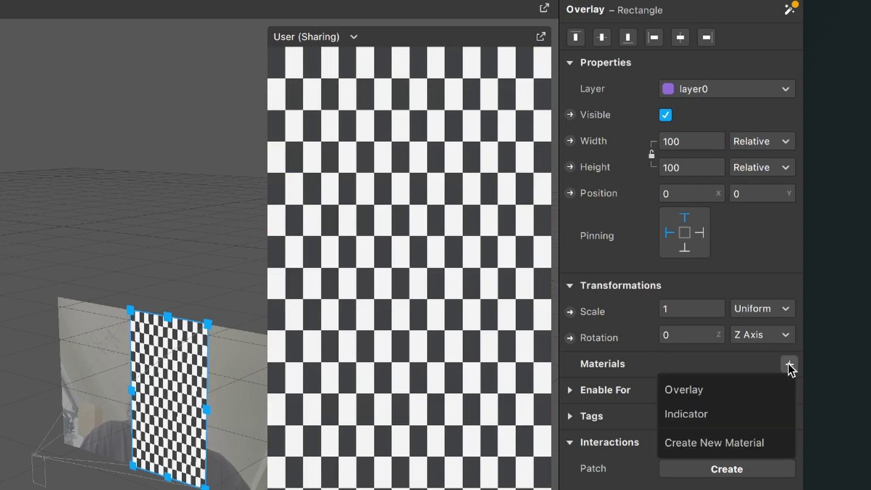
pyautogui.click(748, 388)
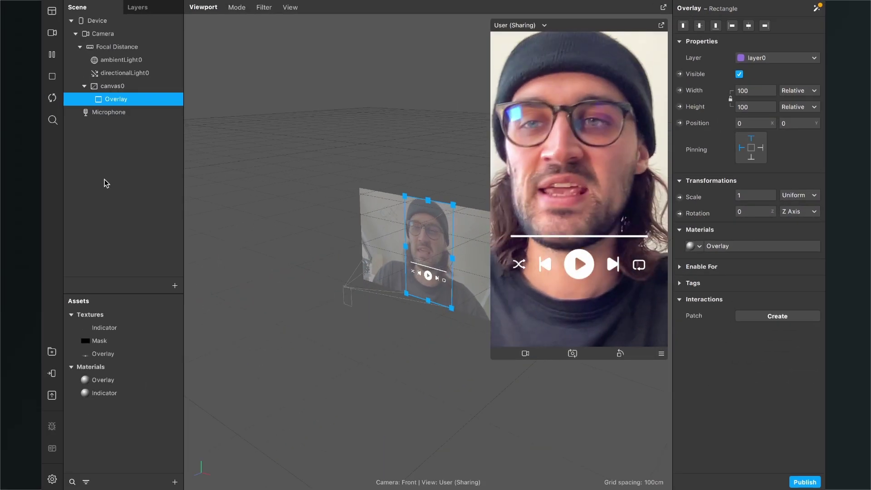
# Insert a second rectangle under the canvas and rename it Indicator
pyautogui.click(173, 286)
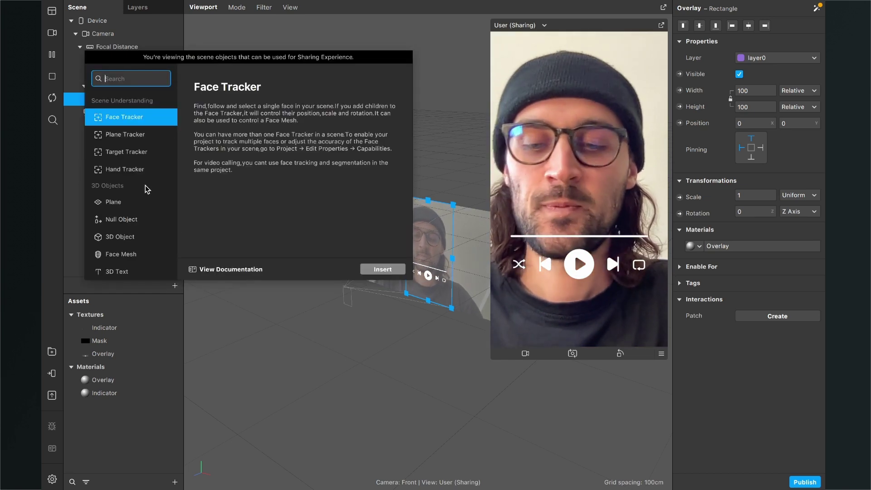
pyautogui.write('rec')
pyautogui.press('Return')
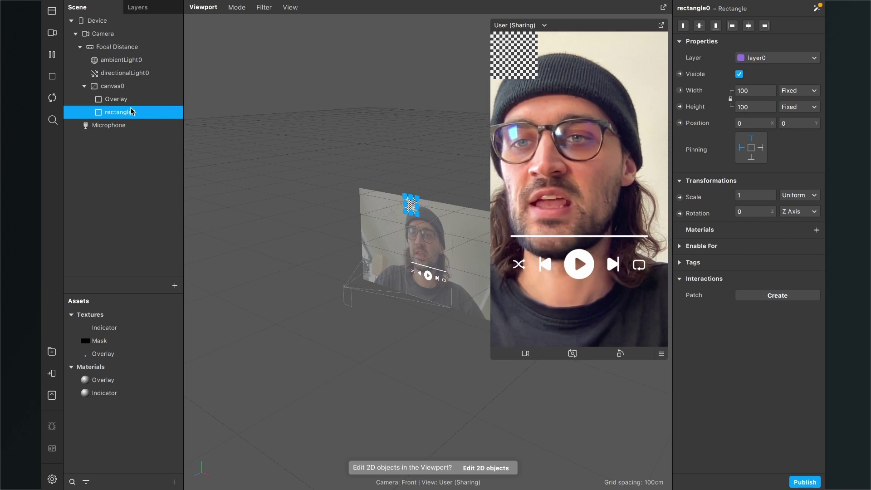
pyautogui.write('Ind')
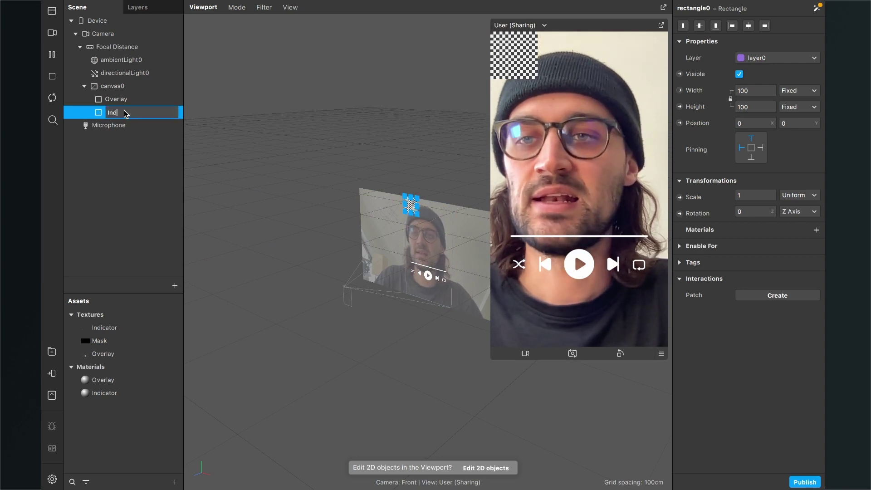
pyautogui.write('o')
pyautogui.press('BackSpace')
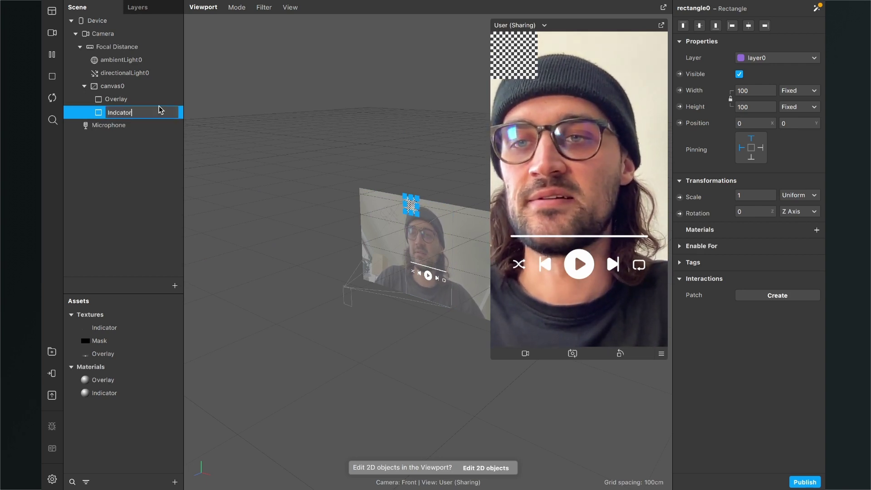
pyautogui.write('ato')
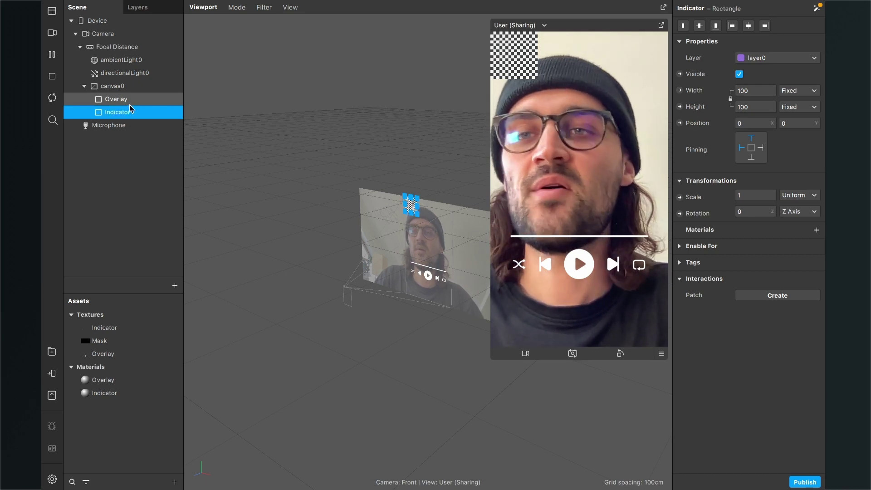
# Make the Indicator rectangle fill the full width and height of its canvas and assign it the Indicator material
pyautogui.click(800, 90)
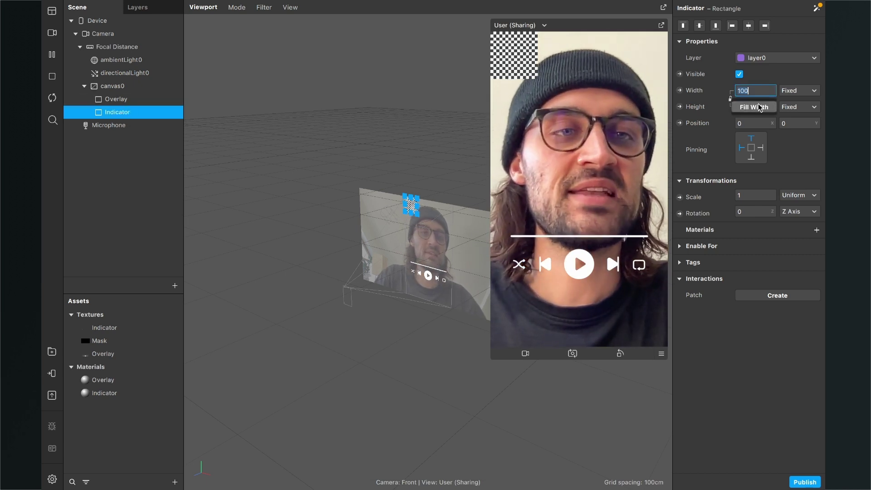
pyautogui.click(795, 107)
pyautogui.click(760, 106)
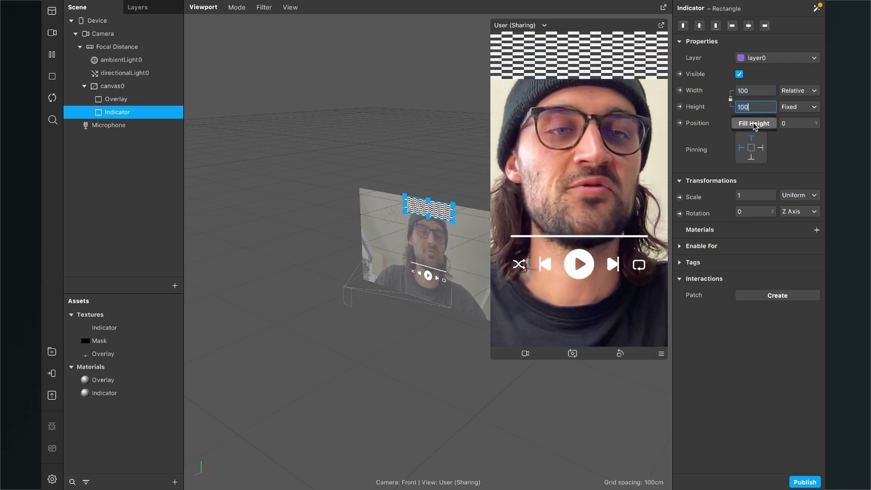
pyautogui.click(754, 123)
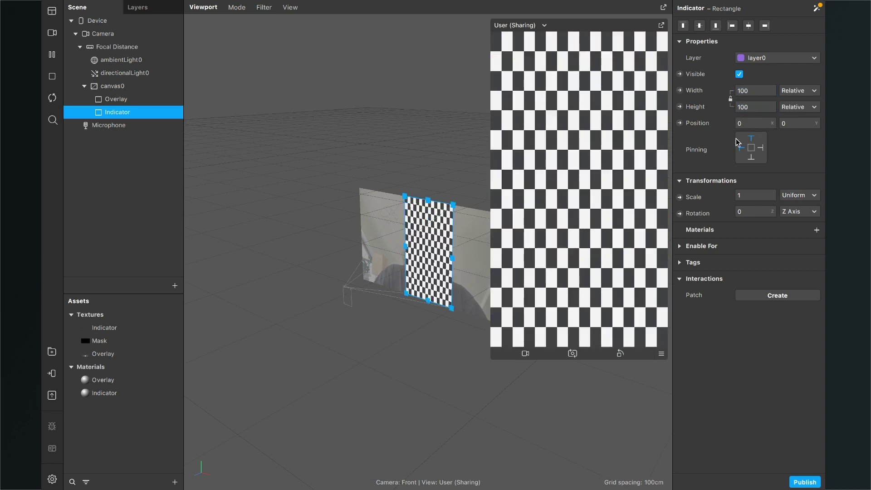
pyautogui.click(816, 230)
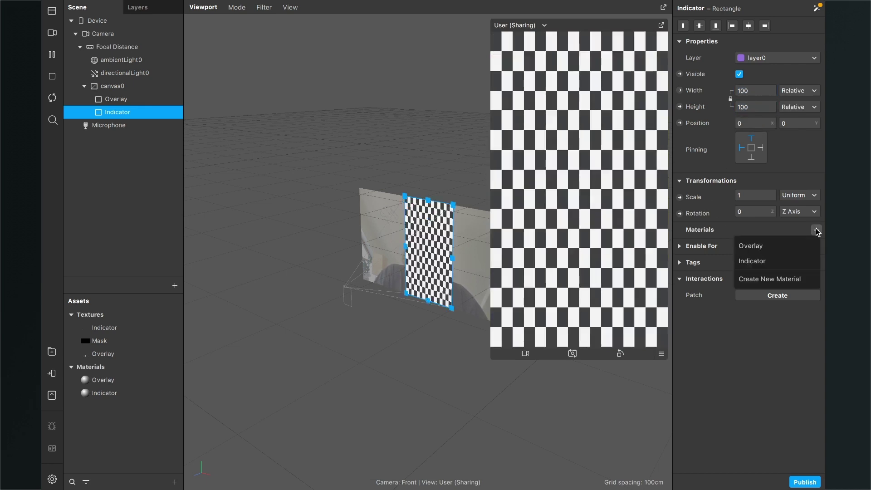
pyautogui.click(762, 263)
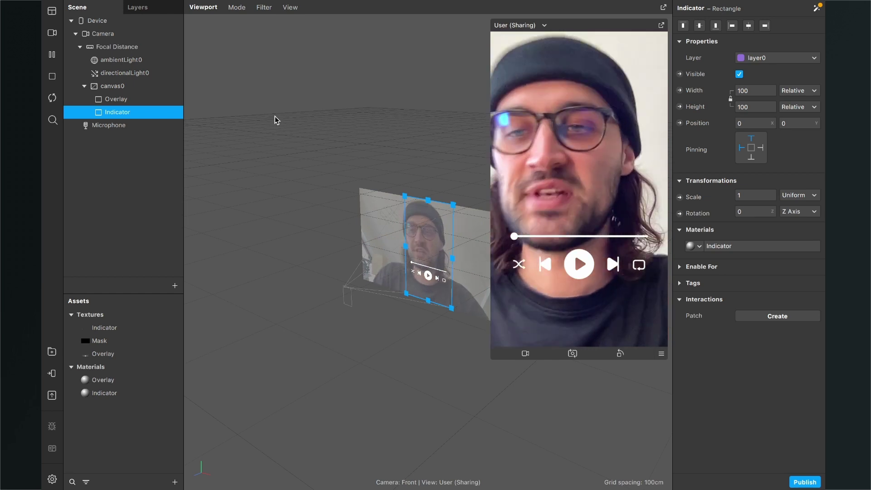
# Create a material named Blur with the Flat shader type and place a patch for its diffuse texture in the patch graph
pyautogui.click(175, 482)
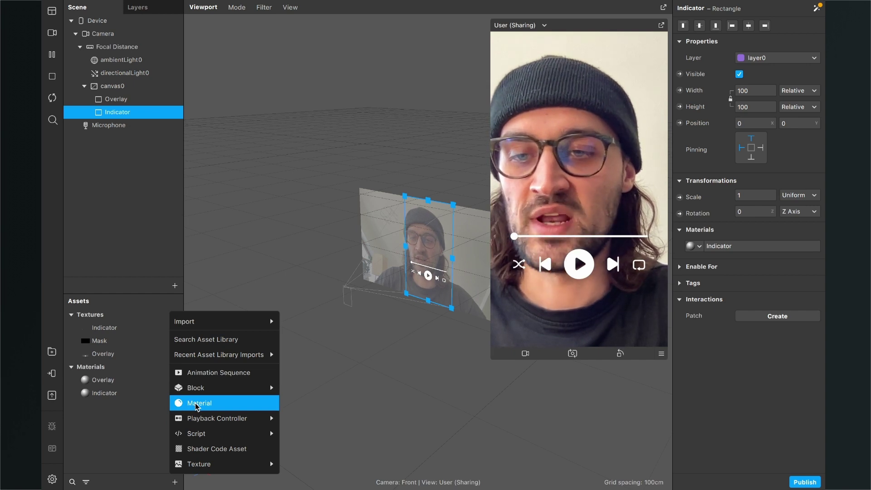
pyautogui.click(197, 404)
pyautogui.write('lur')
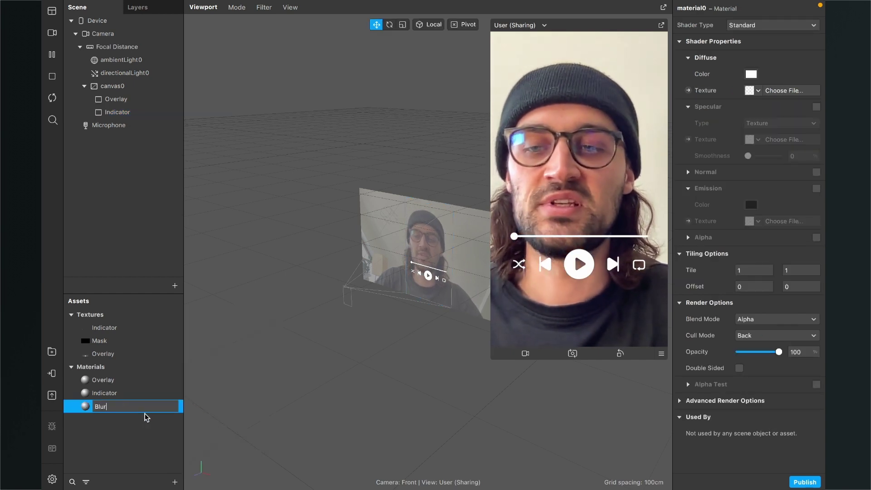
pyautogui.press('Return')
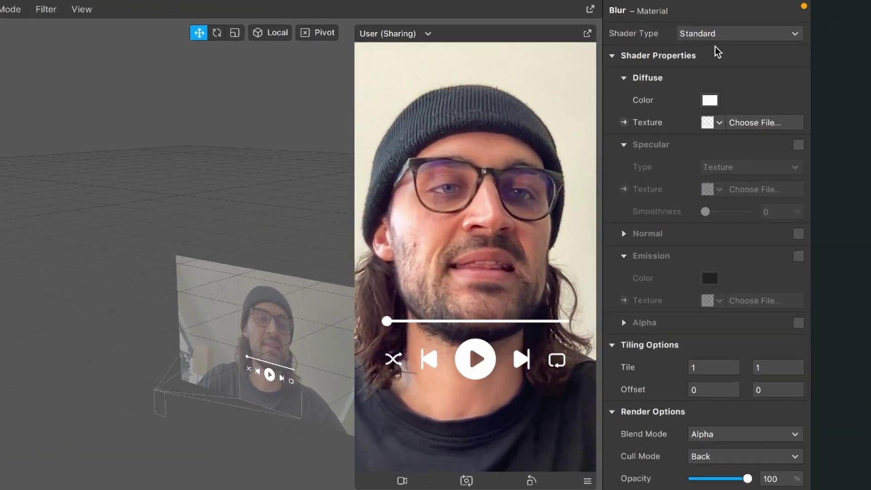
pyautogui.click(757, 28)
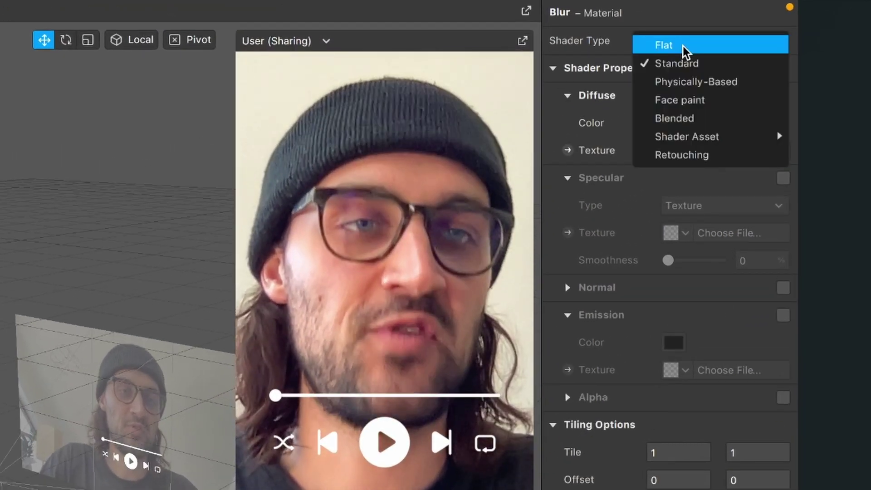
pyautogui.click(683, 46)
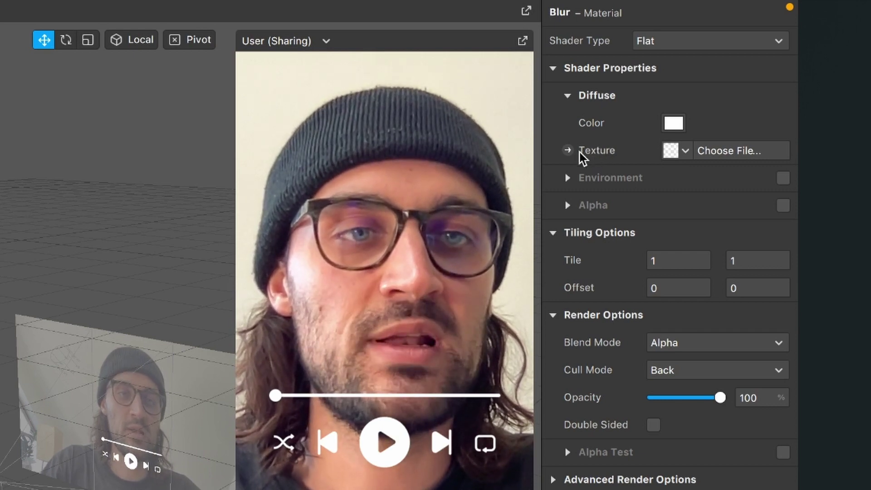
pyautogui.click(568, 150)
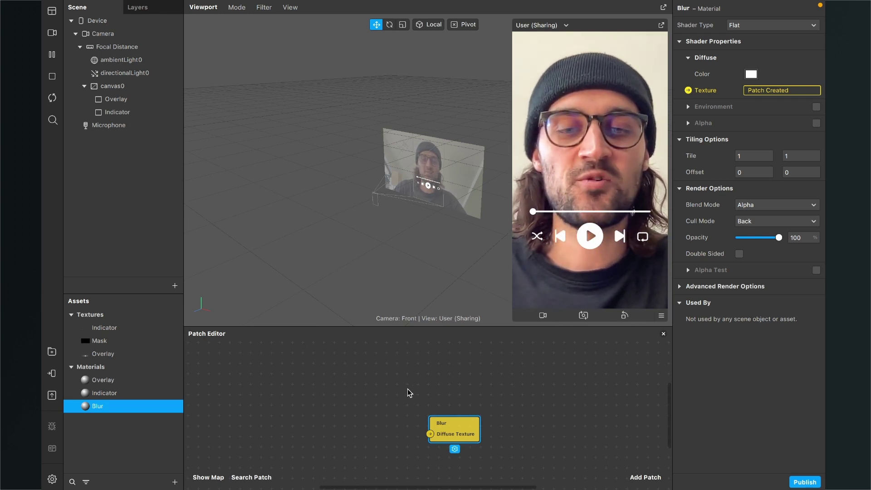
pyautogui.moveTo(458, 431); pyautogui.dragTo(540, 397)
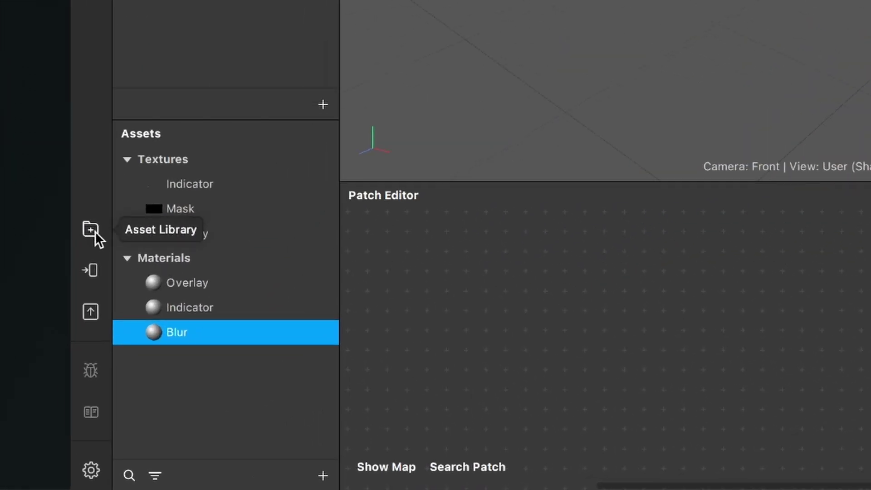
# Find the Blur patch asset in the AR Library and import it into the project
pyautogui.click(91, 234)
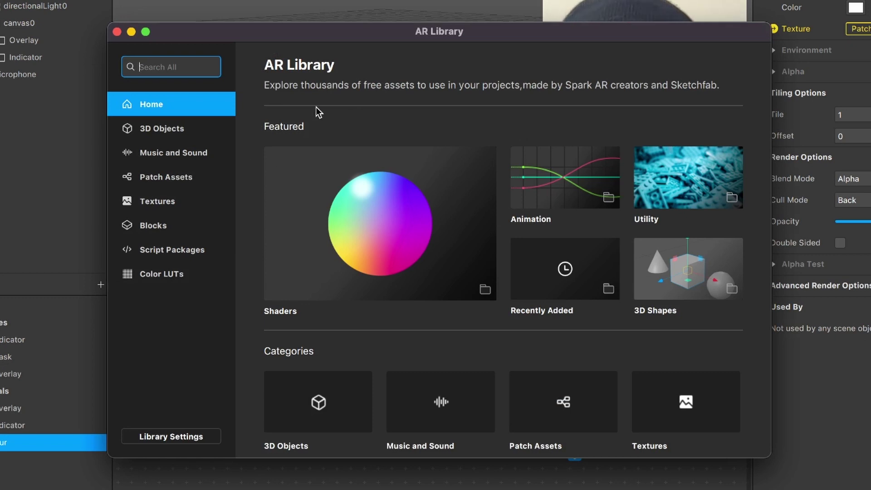
pyautogui.write('Blur')
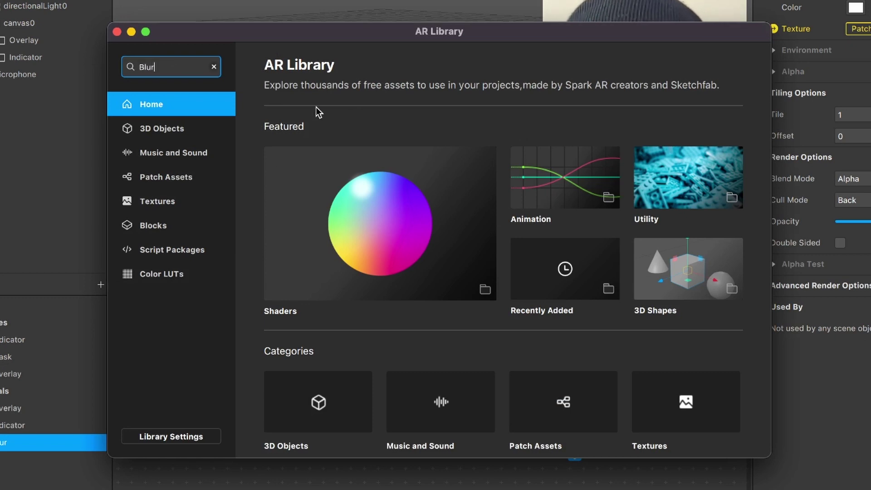
pyautogui.press('Return')
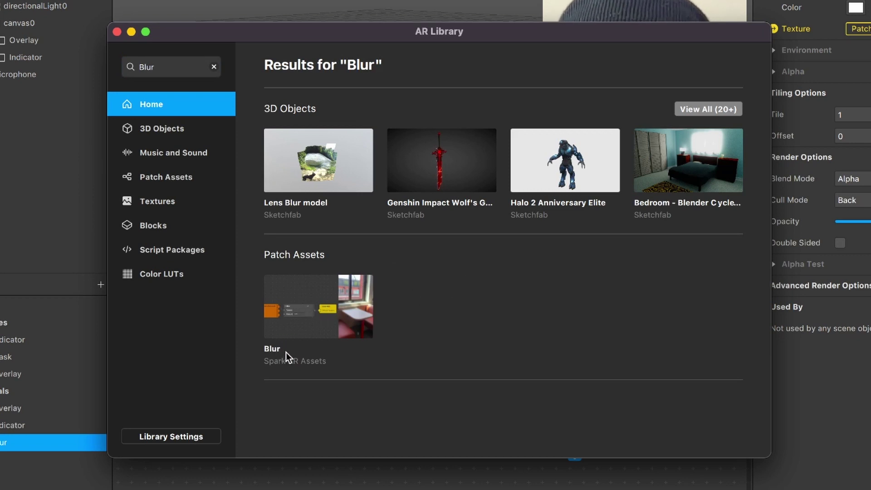
pyautogui.click(301, 329)
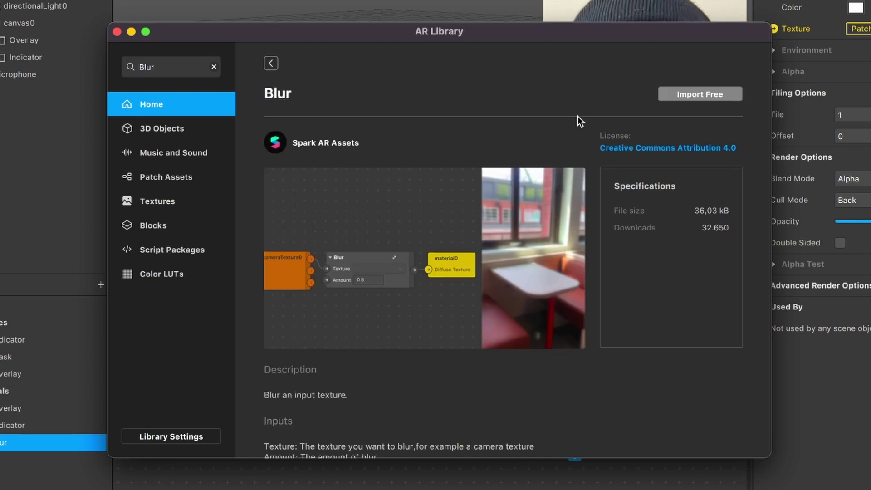
pyautogui.click(694, 94)
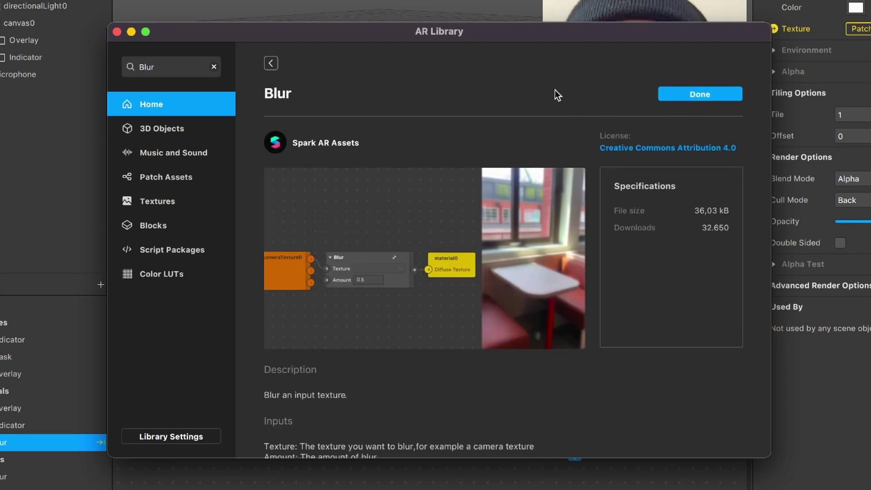
pyautogui.click(117, 32)
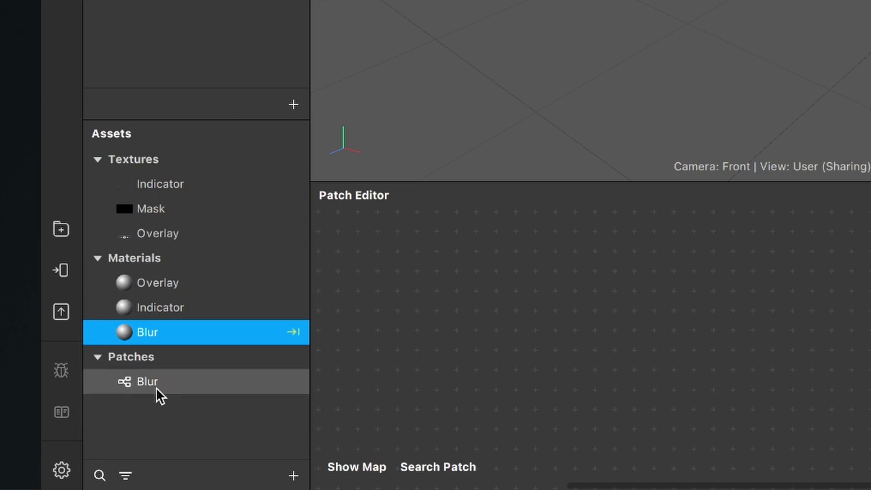
# Add the imported Blur patch to the patch graph, placing it before the Blur material's diffuse texture patch
pyautogui.click(149, 373)
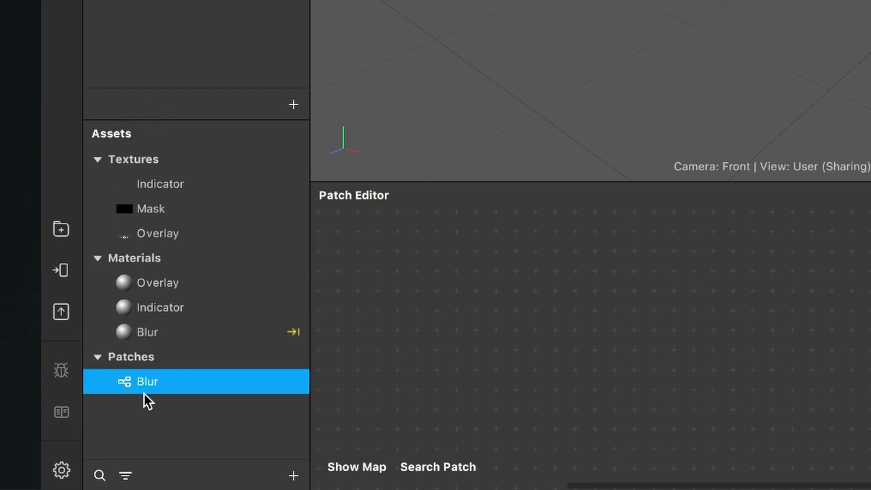
pyautogui.moveTo(165, 378); pyautogui.dragTo(569, 380)
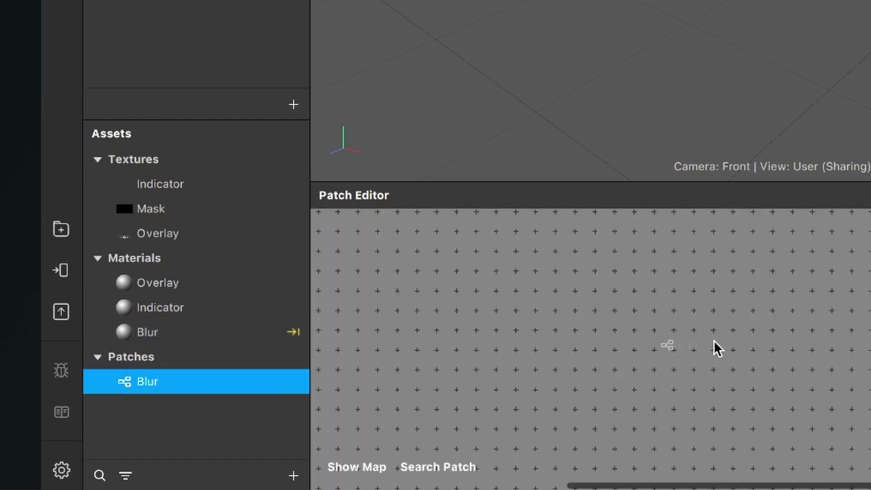
pyautogui.moveTo(714, 341); pyautogui.dragTo(715, 341)
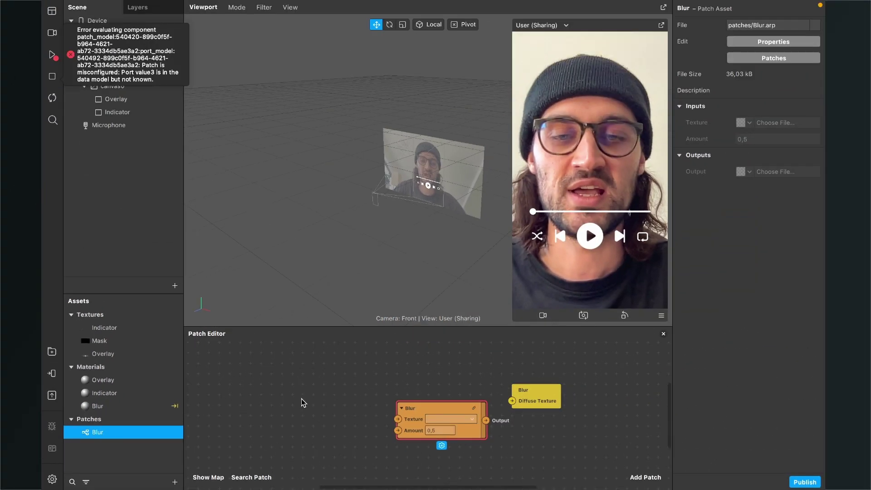
pyautogui.moveTo(429, 400); pyautogui.dragTo(397, 393)
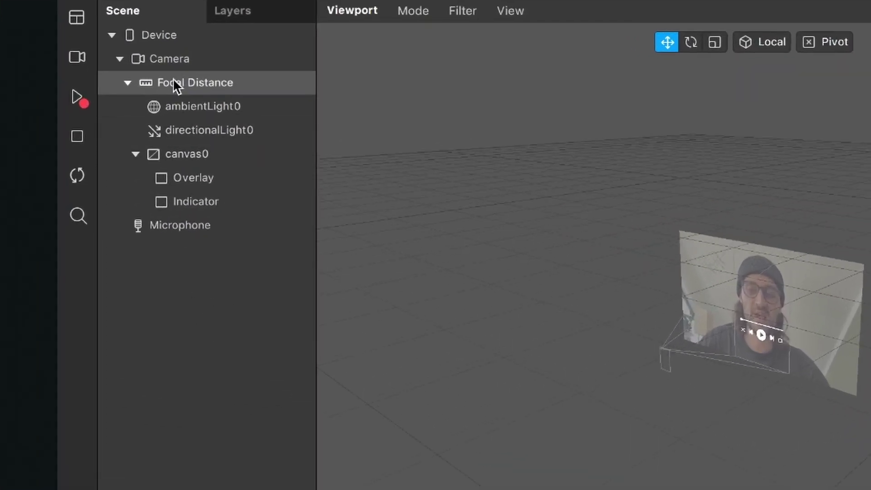
# Extract the camera's texture and add it as a patch ahead of the Blur patch
pyautogui.click(169, 63)
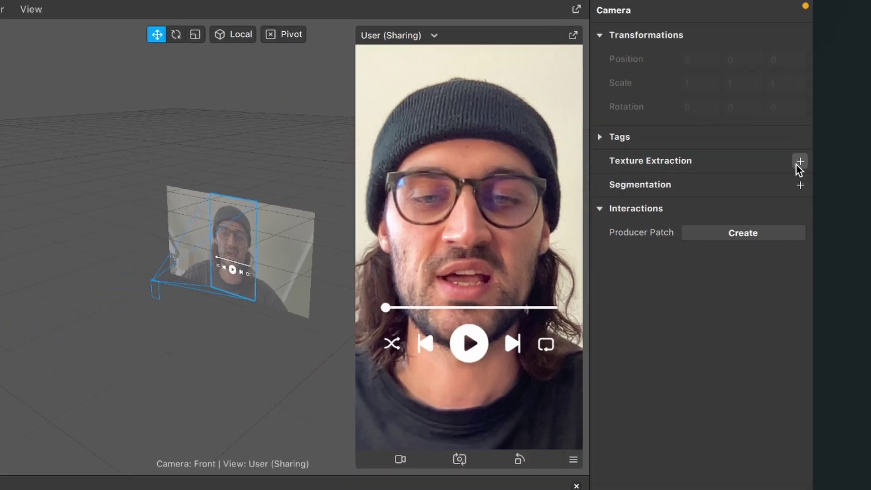
pyautogui.click(788, 201)
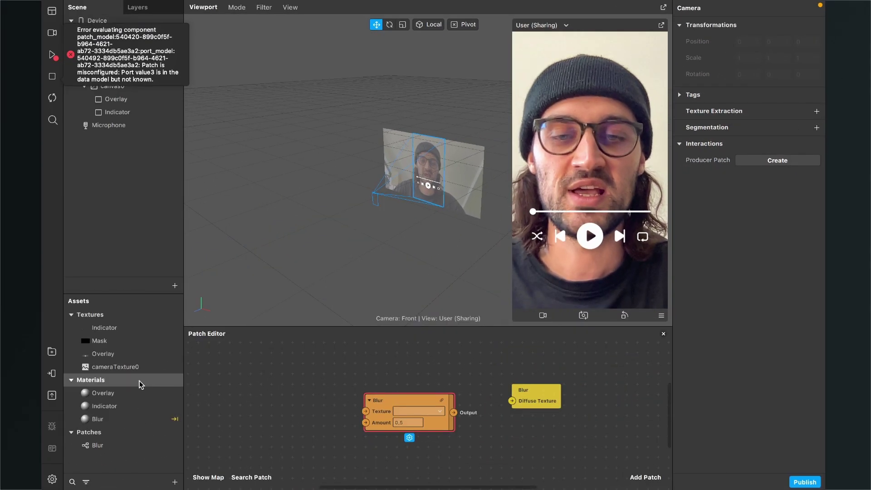
pyautogui.click(117, 368)
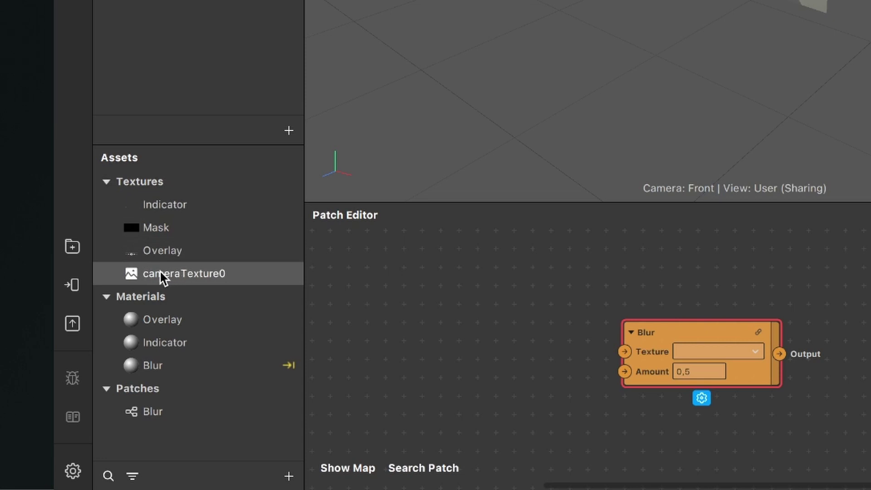
pyautogui.moveTo(161, 277); pyautogui.dragTo(460, 307)
pyautogui.click(461, 307)
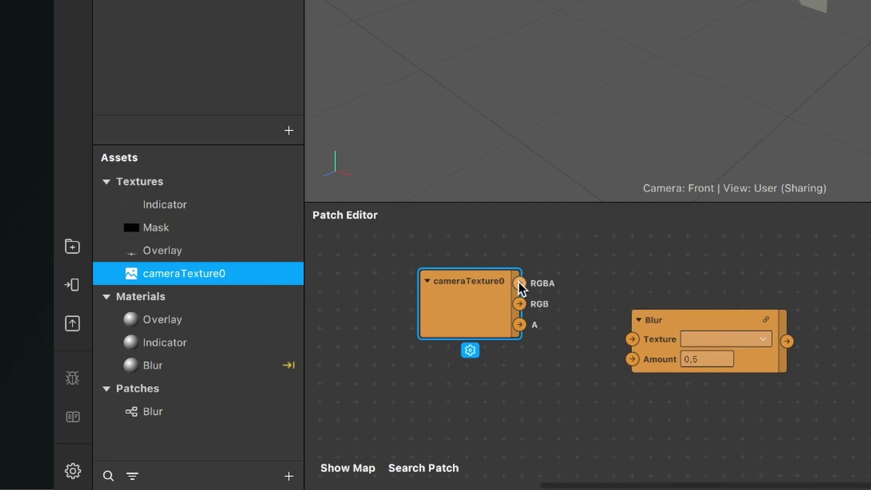
# Connect the camera texture's RGBA output to the Blur patch's Texture input and move the Blur patch closer to the camera texture patch
pyautogui.moveTo(521, 286); pyautogui.dragTo(633, 340)
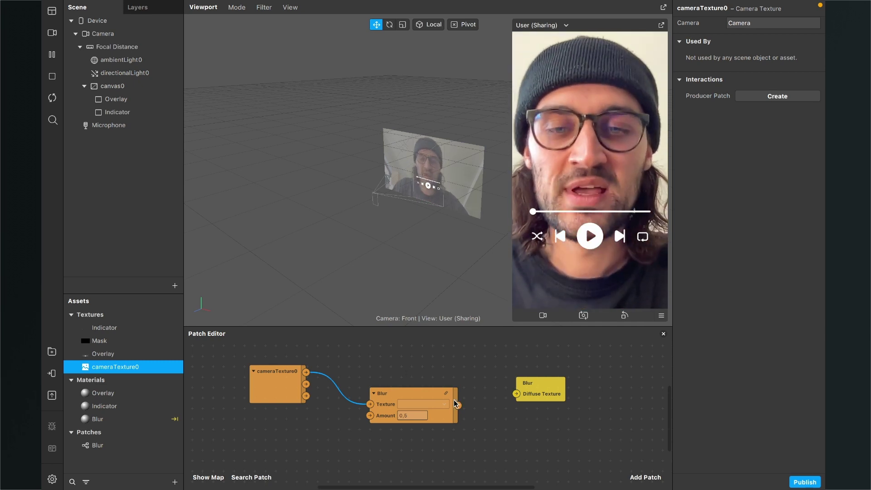
pyautogui.click(428, 392)
pyautogui.moveTo(428, 391); pyautogui.dragTo(418, 383)
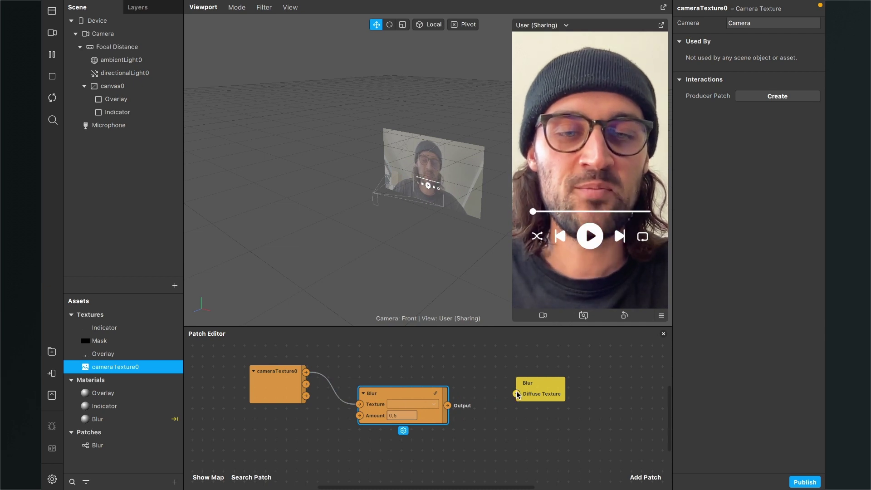
# Connect the Blur patch's Output to the Diffuse Texture input of the Blur material patch
pyautogui.moveTo(449, 407); pyautogui.dragTo(516, 393)
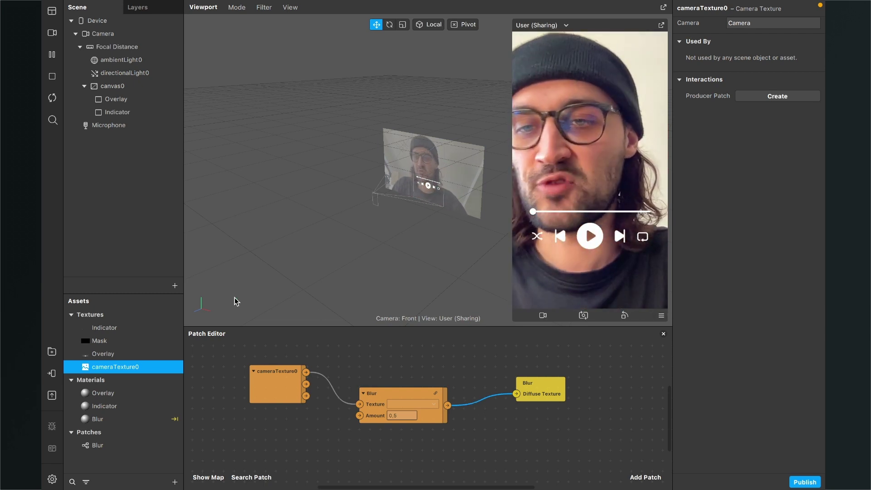
# Add a rectangle to the canvas and rename it Blur
pyautogui.click(175, 286)
pyautogui.write('rec')
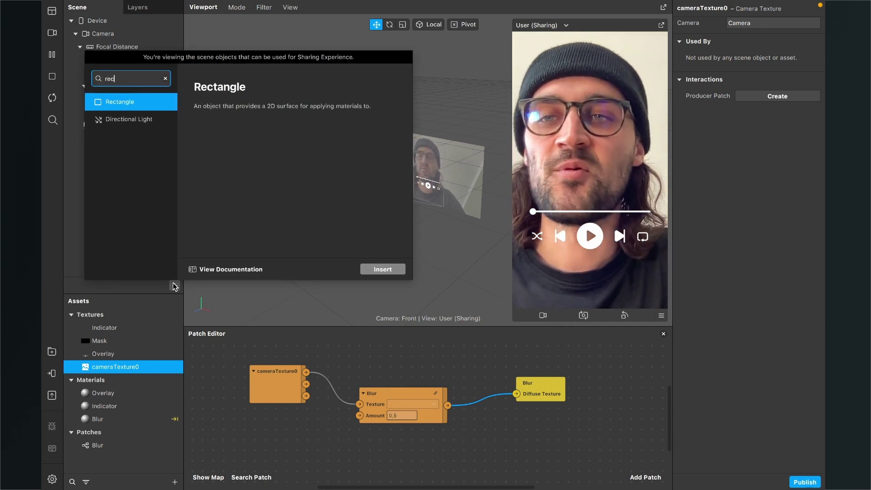
pyautogui.press('Return')
pyautogui.doubleClick(119, 127)
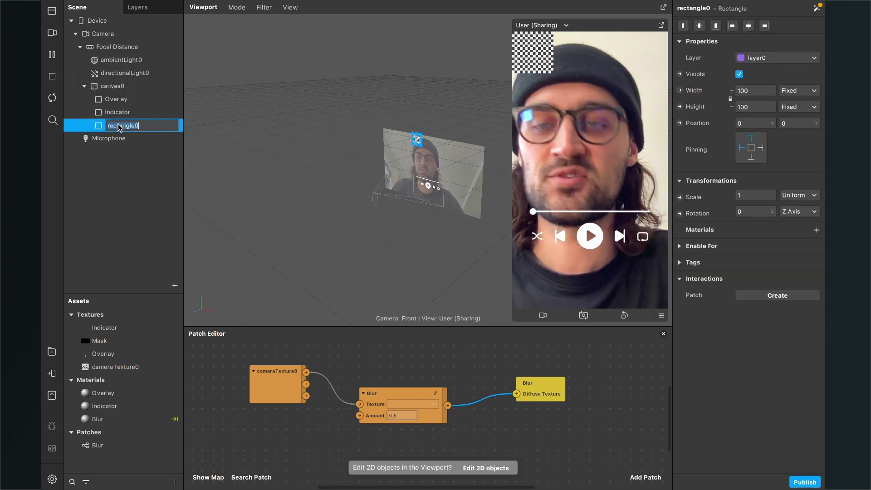
pyautogui.press('Return')
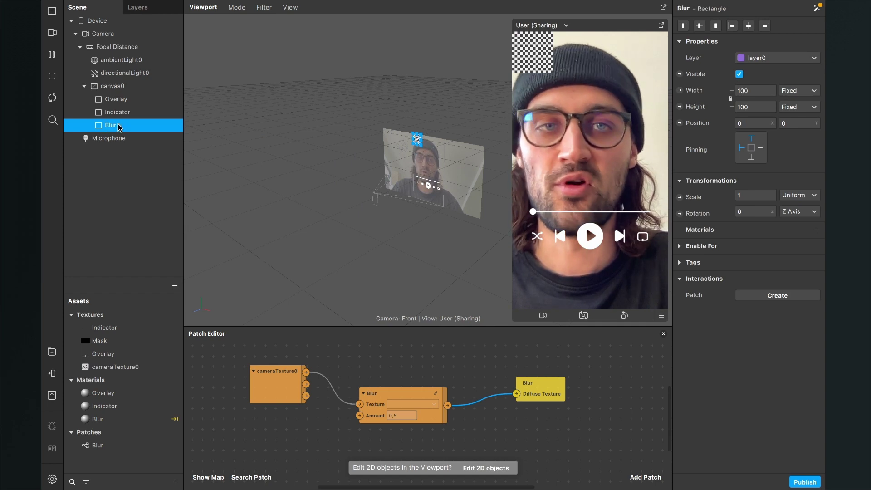
# Make the Blur rectangle fill the full width and height of the canvas
pyautogui.click(759, 90)
pyautogui.click(755, 108)
pyautogui.click(756, 109)
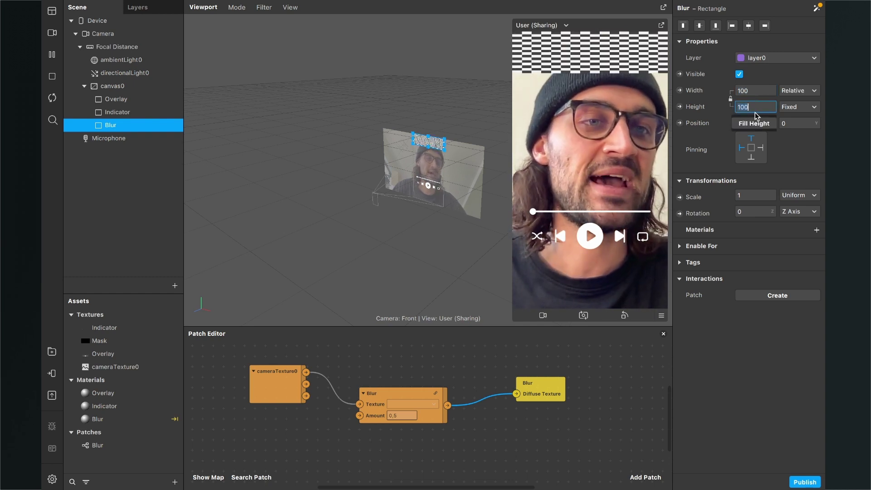
pyautogui.click(755, 123)
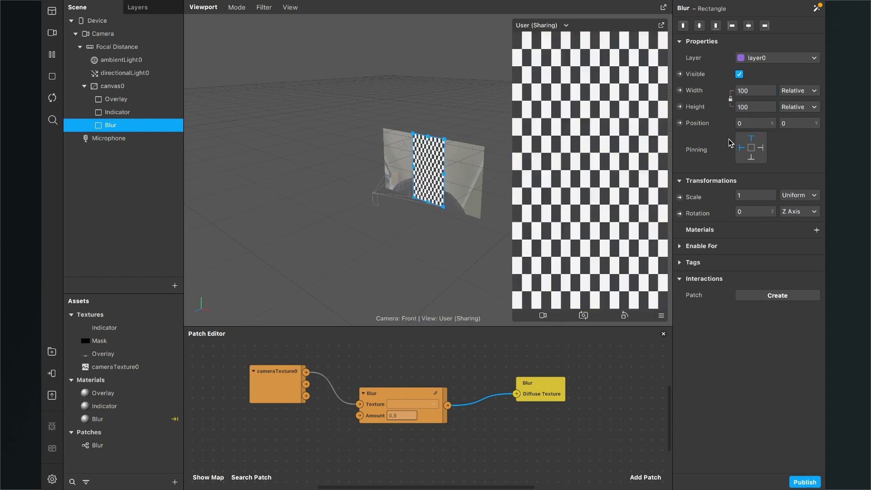
# Assign the Blur material to the Blur rectangle and move the rectangle above Overlay, as the first child of canvas0
pyautogui.click(818, 230)
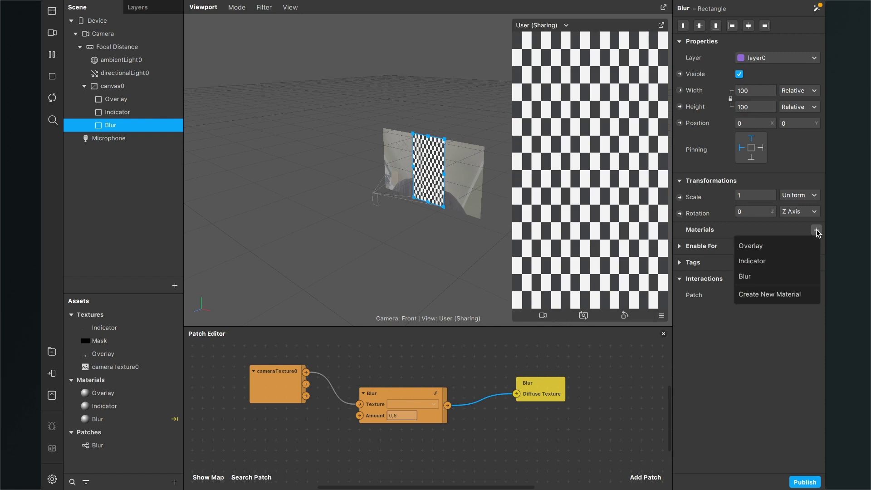
pyautogui.click(766, 279)
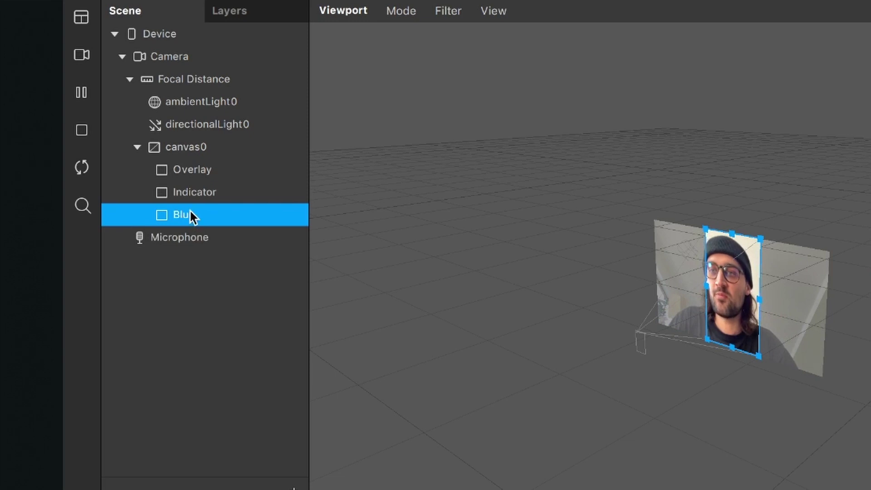
pyautogui.moveTo(197, 213); pyautogui.dragTo(199, 154)
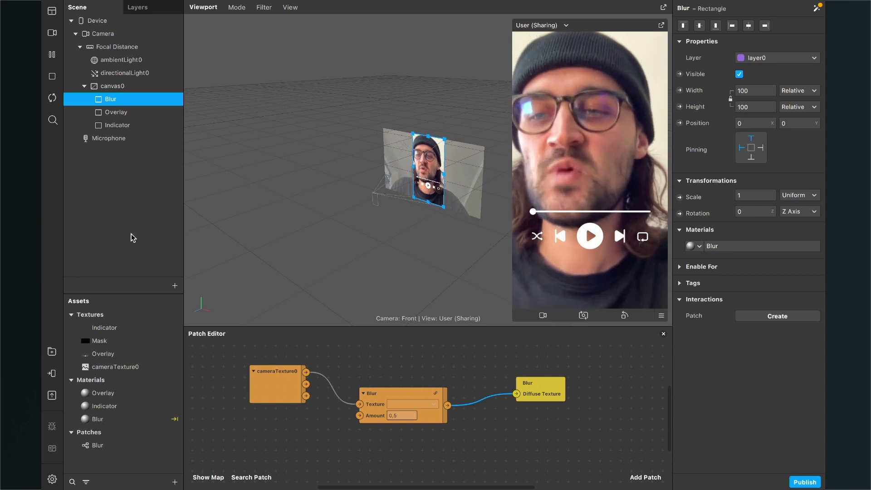
# Examine the advanced render options of the Overlay, Indicator and Blur materials together
pyautogui.click(137, 392)
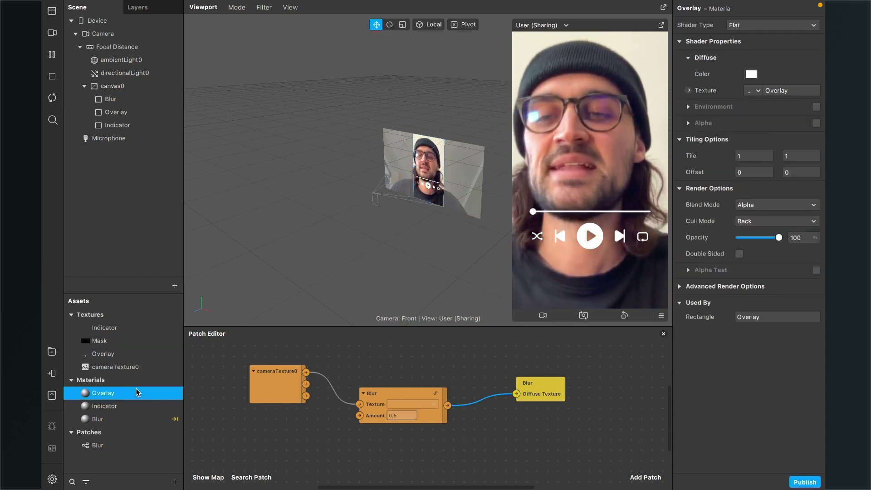
pyautogui.keyDown('shift'); pyautogui.click(110, 415); pyautogui.keyUp('shift')
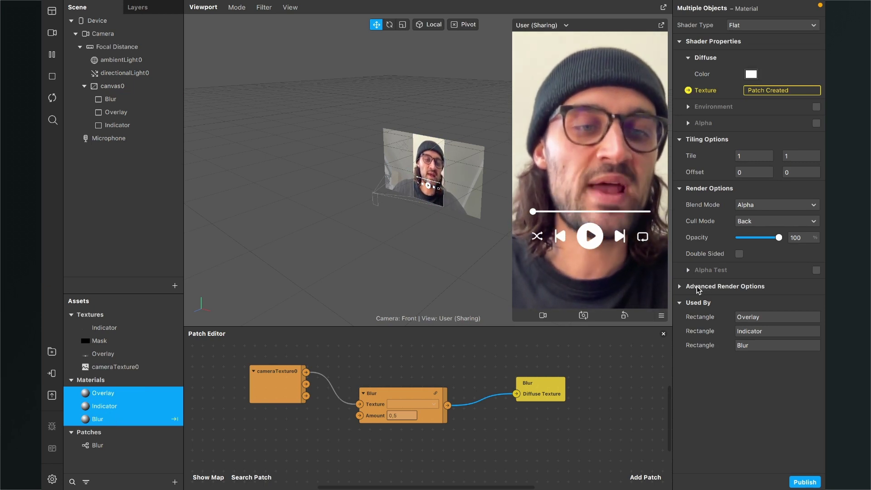
pyautogui.click(681, 287)
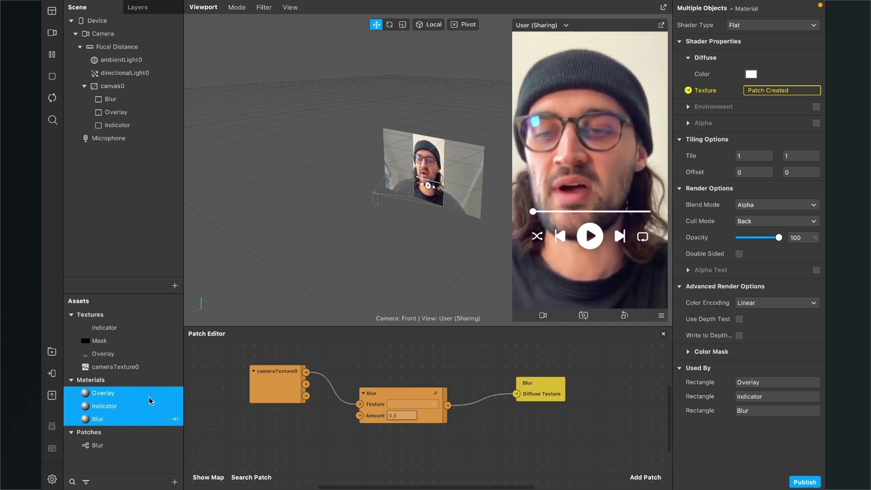
pyautogui.click(167, 464)
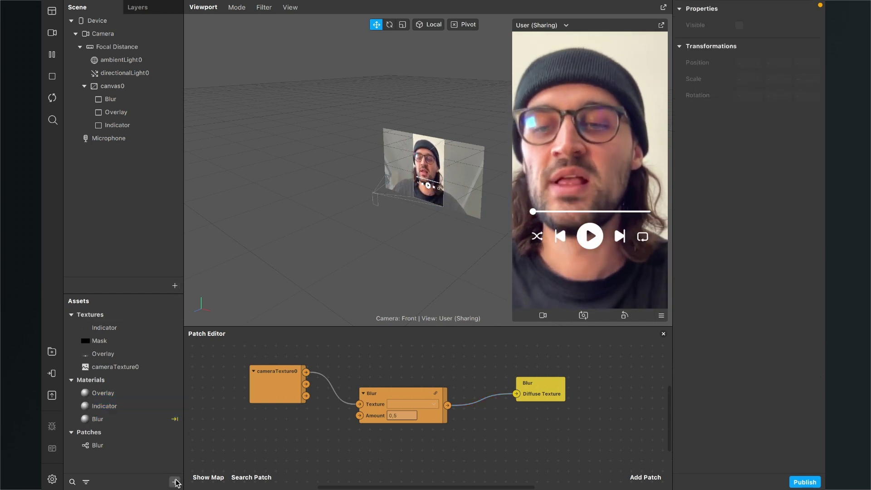
# Create a new material and name it Black
pyautogui.click(176, 484)
pyautogui.click(216, 403)
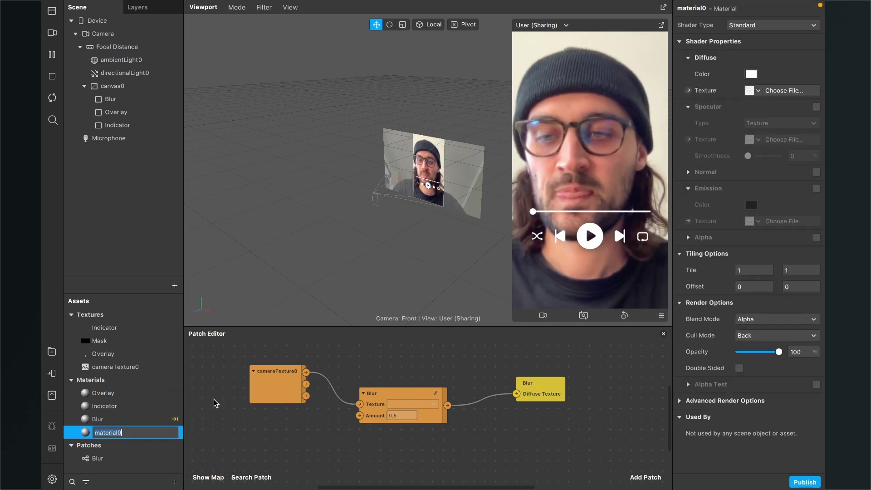
pyautogui.write('Black')
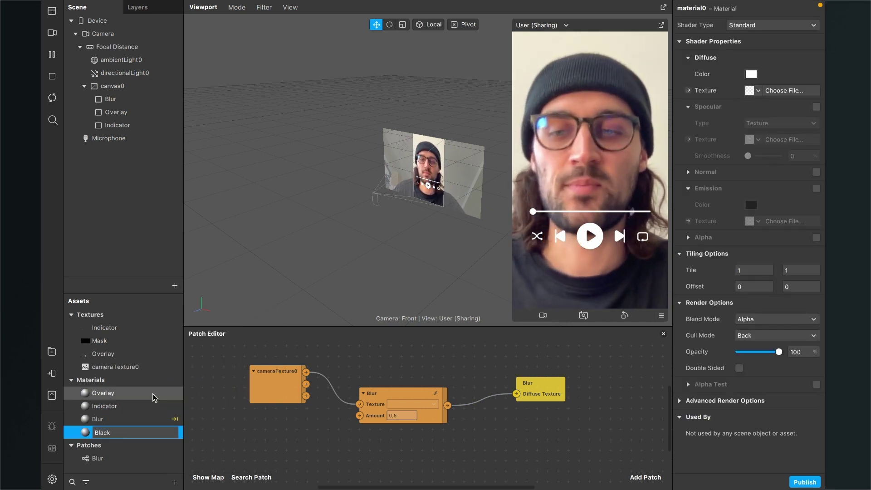
pyautogui.press('Return')
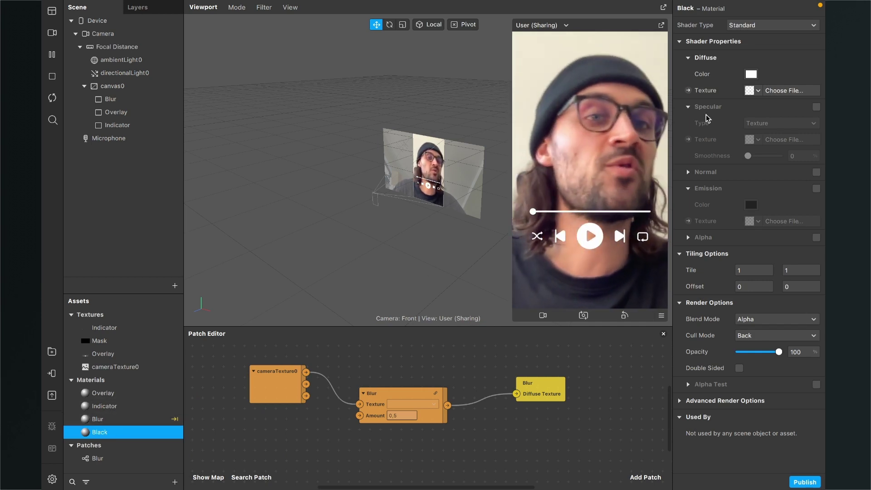
# Set the Black material's shader type to Flat and its diffuse color to black
pyautogui.click(799, 26)
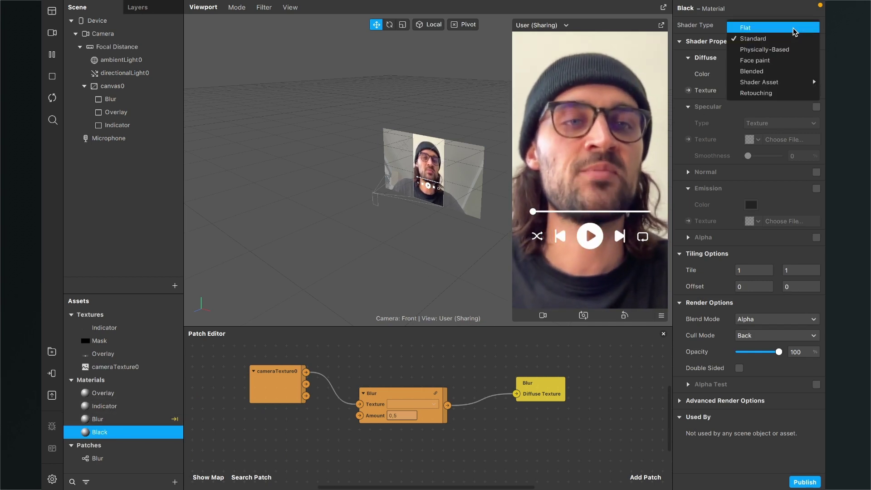
pyautogui.click(795, 28)
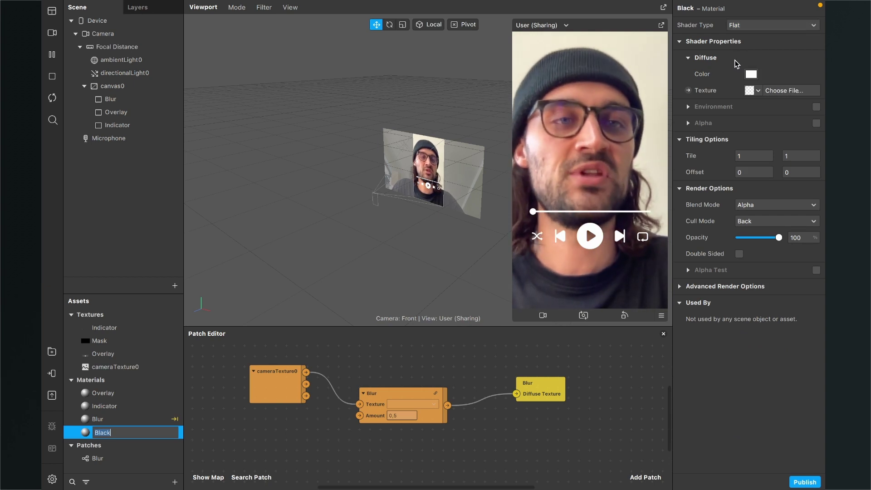
pyautogui.click(751, 75)
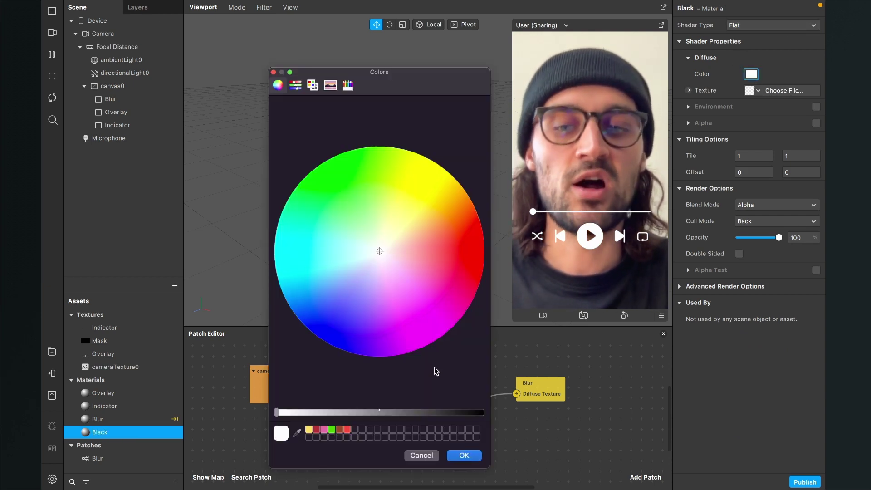
pyautogui.moveTo(361, 414); pyautogui.dragTo(486, 405)
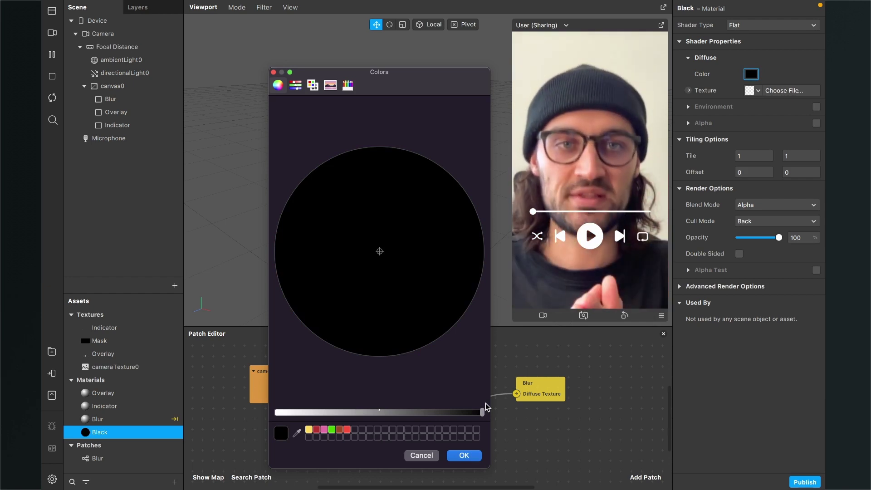
pyautogui.click(465, 456)
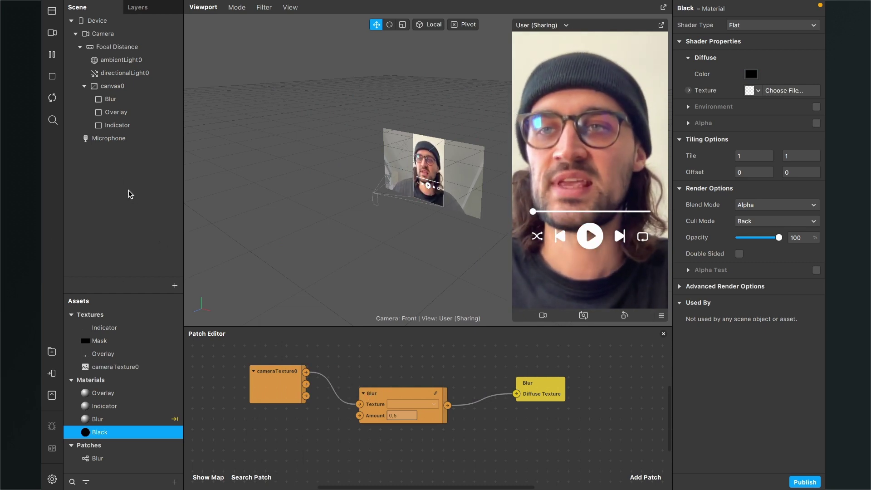
# Add another rectangle to the canvas and rename it Black
pyautogui.click(173, 286)
pyautogui.write('rec')
pyautogui.press('Return')
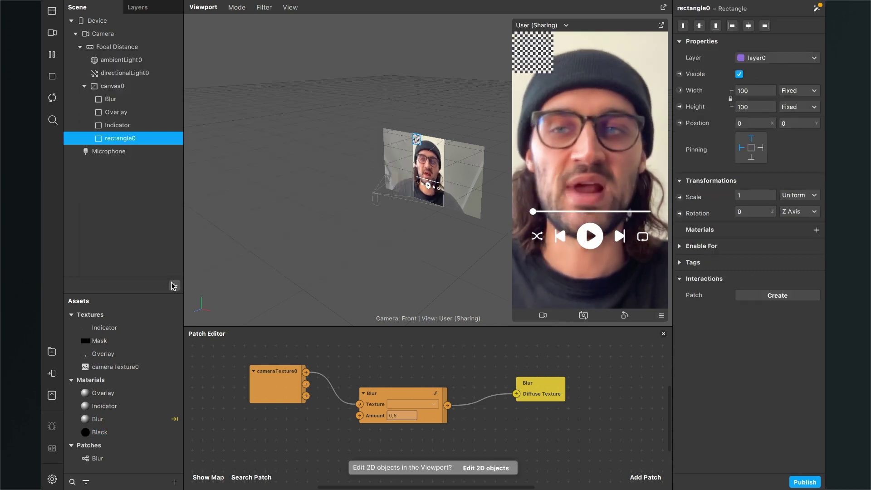
pyautogui.doubleClick(121, 138)
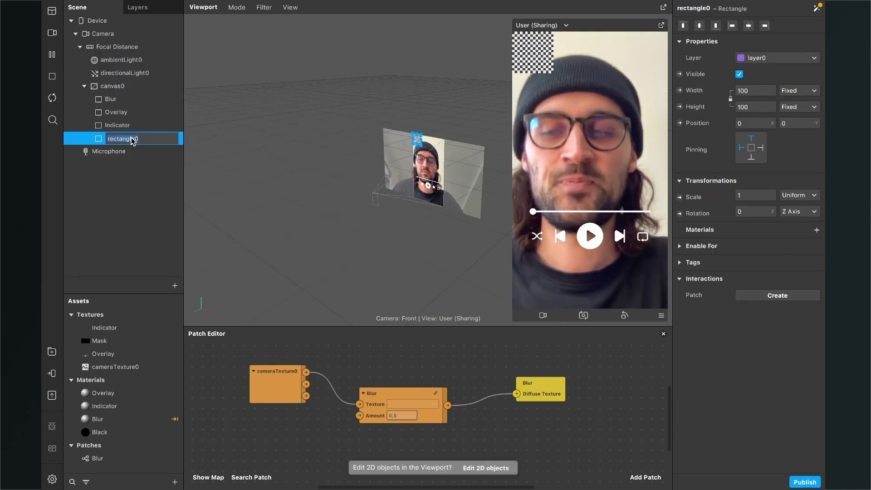
pyautogui.write('Black')
pyautogui.press('Return')
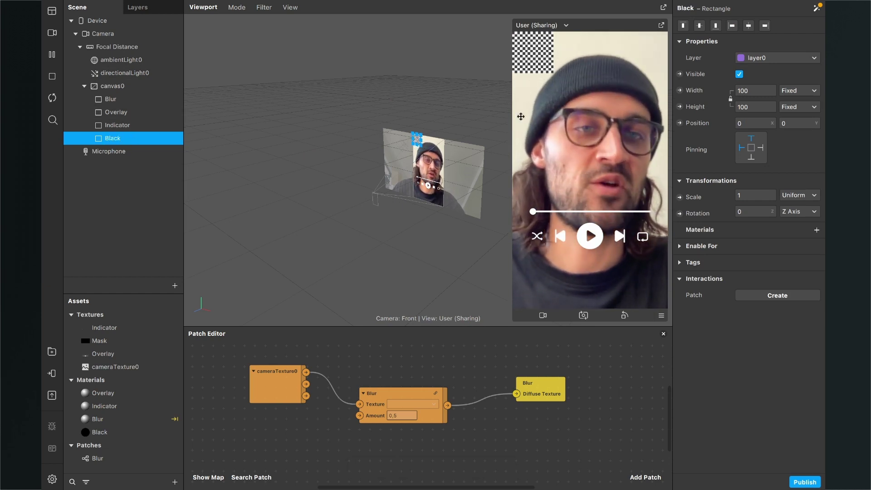
# Make the Black rectangle fill the full width and height of the canvas
pyautogui.click(792, 90)
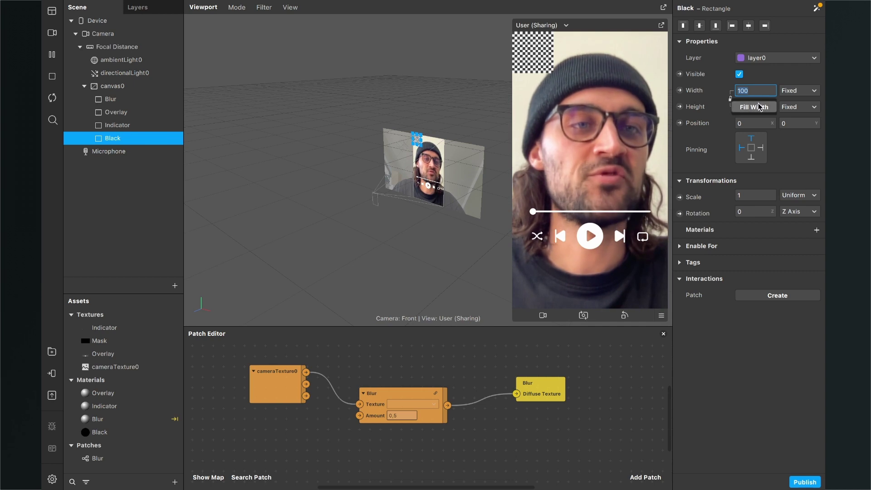
pyautogui.click(760, 106)
pyautogui.click(800, 106)
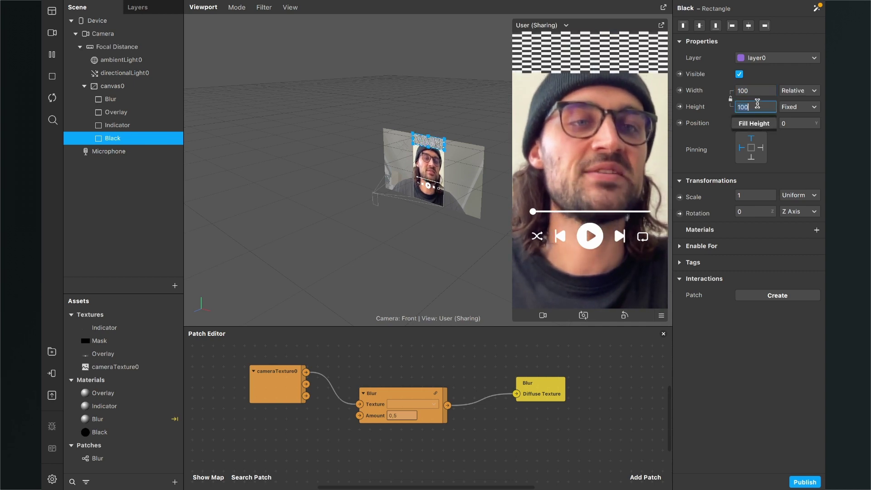
pyautogui.click(751, 129)
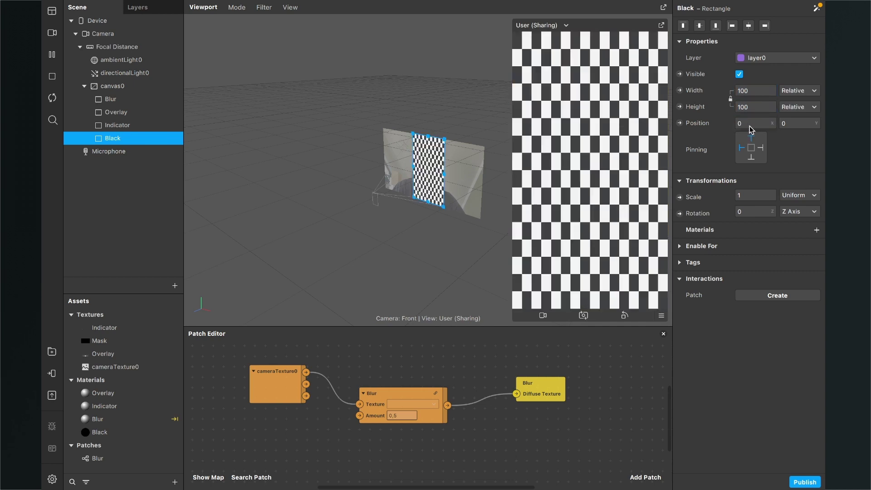
# Assign the Black material to the Black rectangle and place the rectangle between Blur and Overlay in the scene hierarchy
pyautogui.click(817, 231)
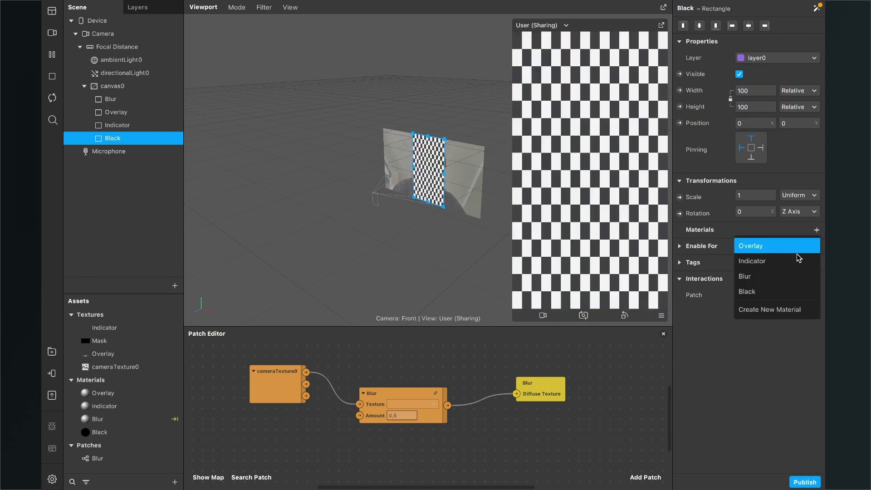
pyautogui.click(772, 292)
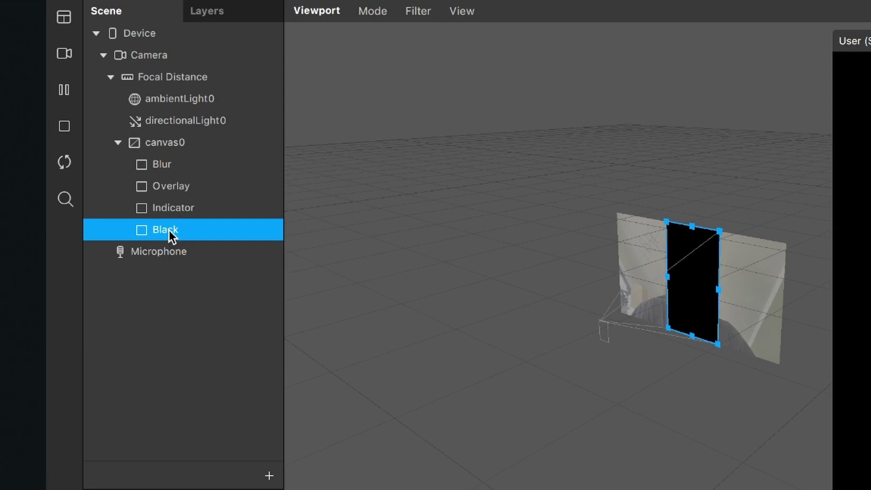
pyautogui.moveTo(170, 231); pyautogui.dragTo(169, 175)
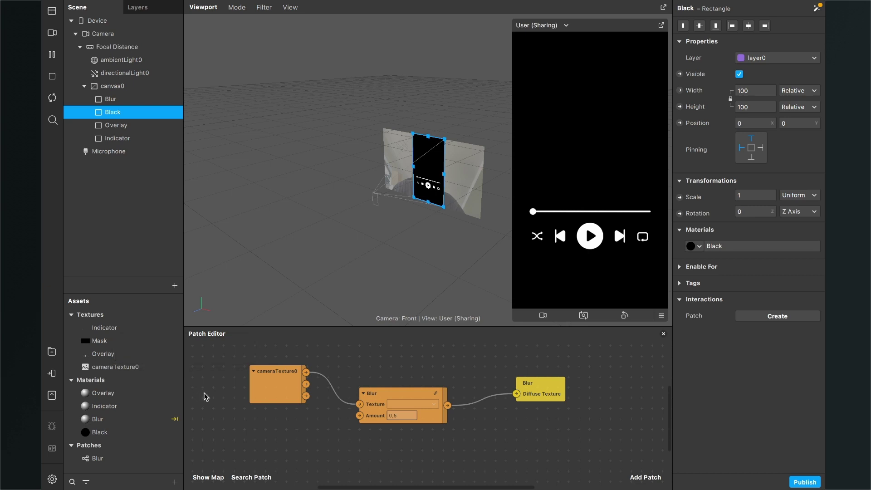
# Set the Black material's opacity to 40%
pyautogui.doubleClick(113, 432)
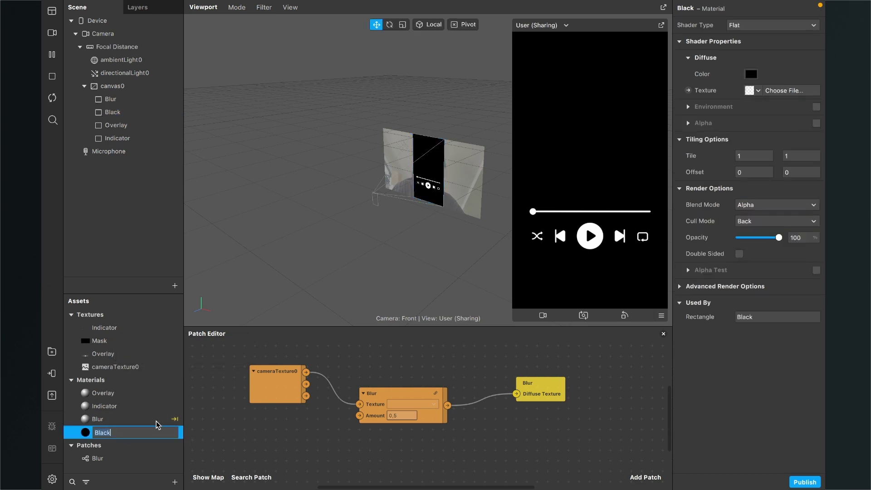
pyautogui.press('Return')
pyautogui.moveTo(779, 240); pyautogui.dragTo(755, 240)
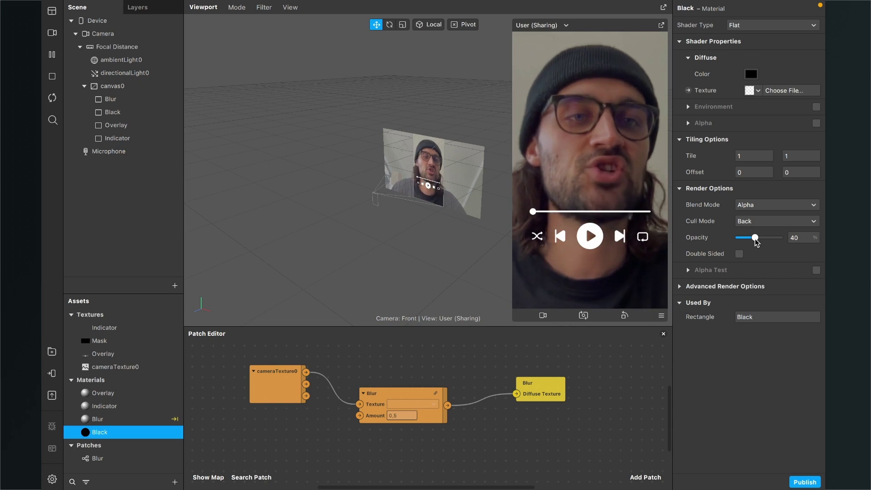
# Try red, green and yellow as the Black material's diffuse colour, finishing on black again
pyautogui.click(751, 74)
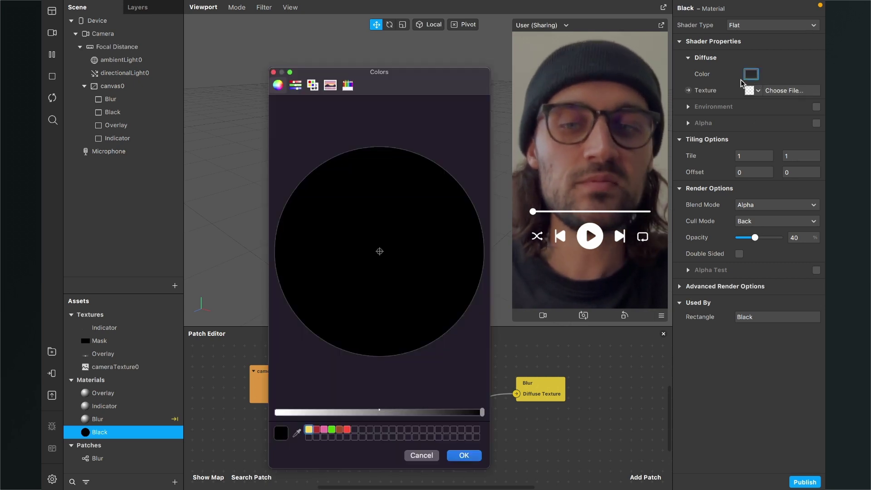
pyautogui.click(347, 429)
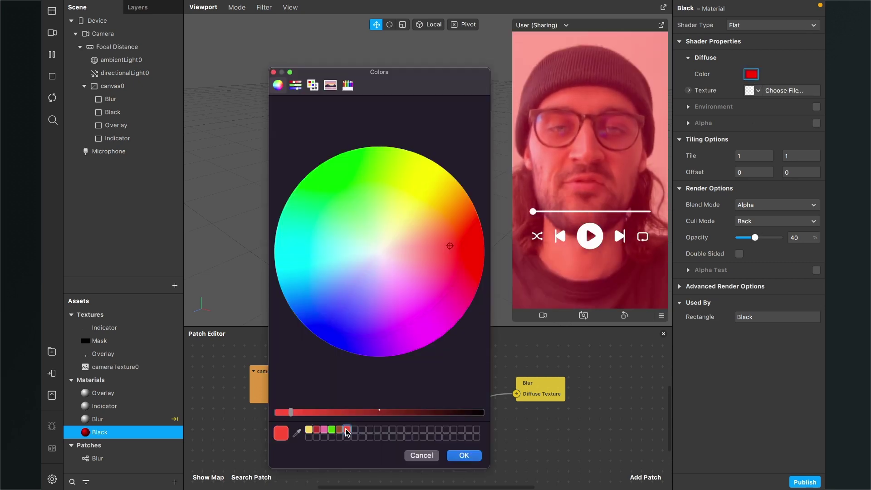
pyautogui.click(332, 430)
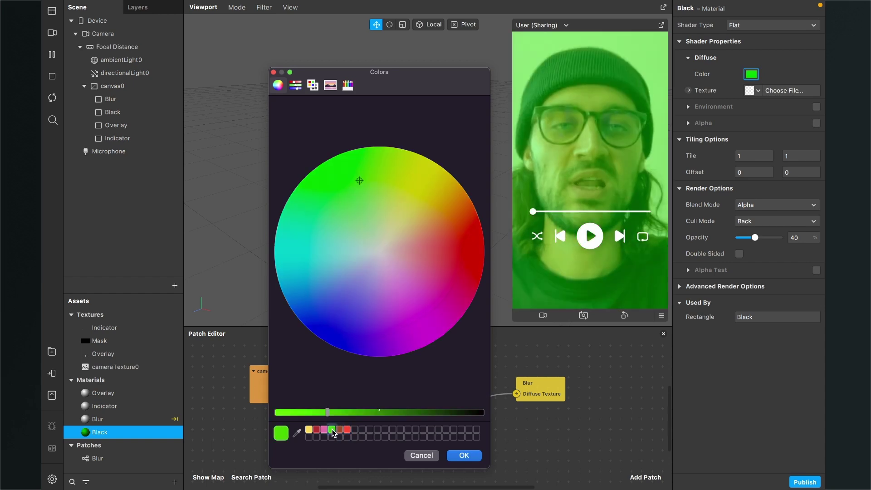
pyautogui.click(309, 429)
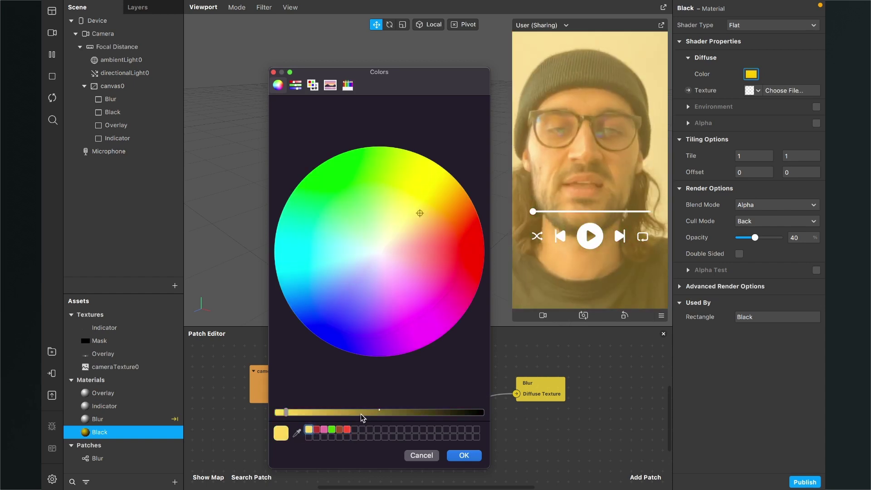
pyautogui.moveTo(361, 413); pyautogui.dragTo(507, 412)
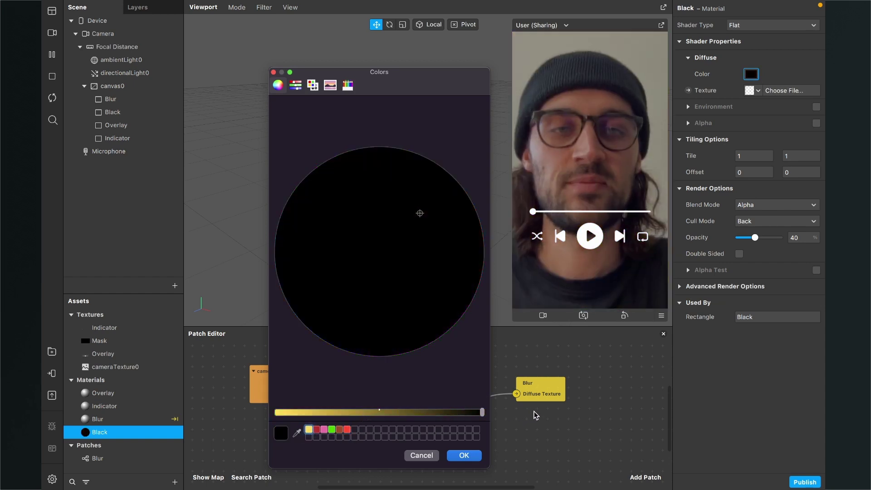
pyautogui.click(464, 455)
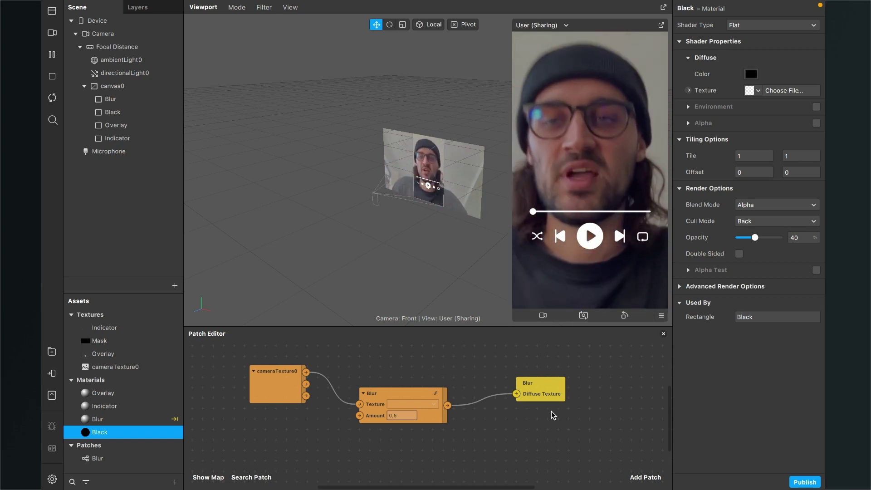
# Create a new material in the assets and name it Cover
pyautogui.scroll(-2, 213, 400)
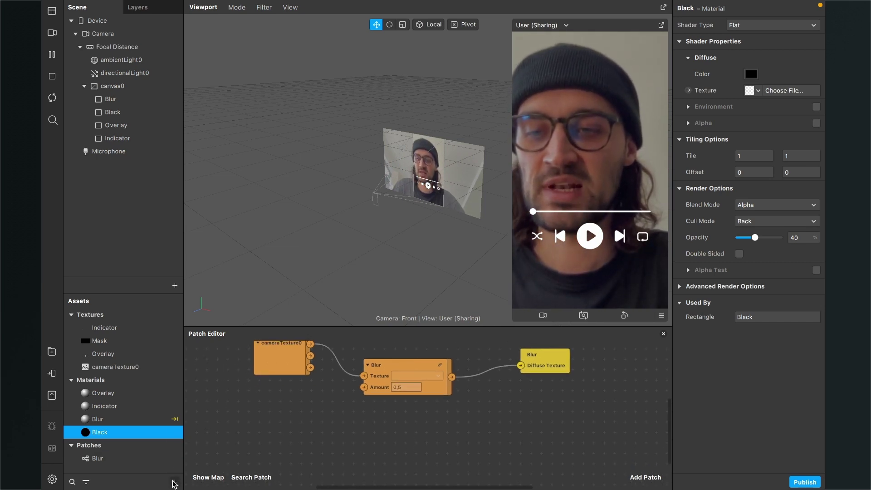
pyautogui.click(175, 482)
pyautogui.click(200, 403)
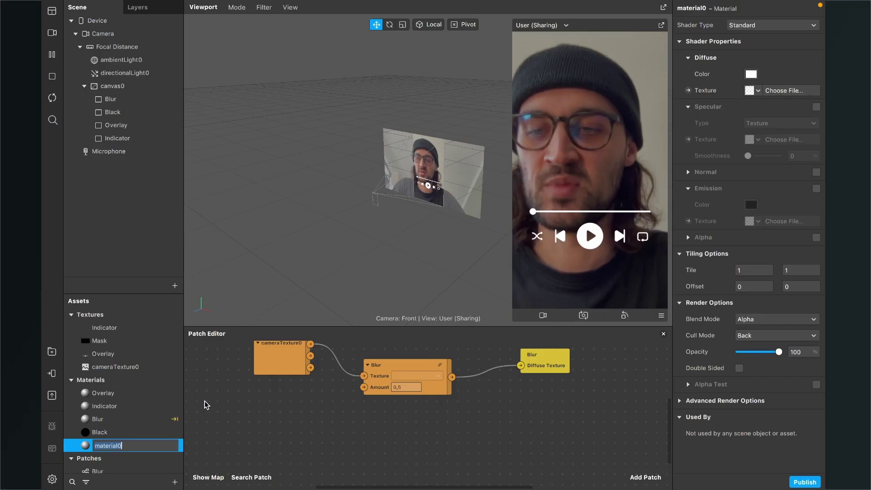
pyautogui.write('Cover')
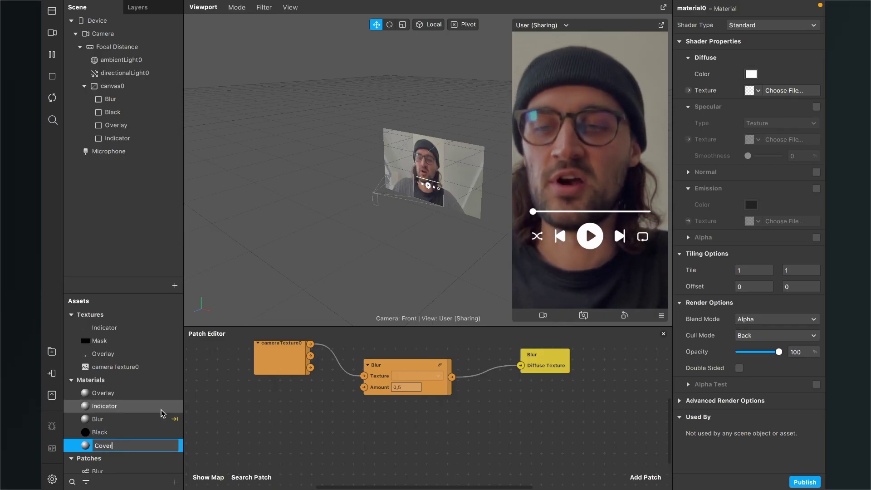
pyautogui.press('Return')
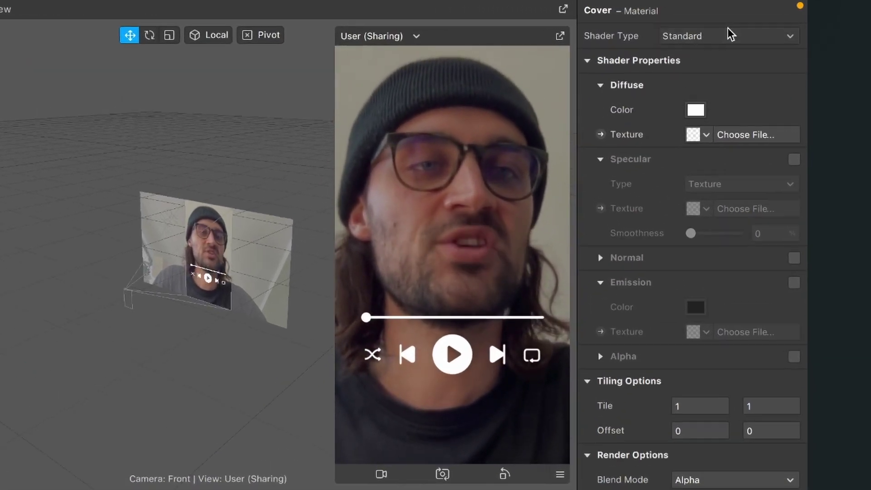
# Set the Cover material's shader type to Flat and use cameraTexture0 as its diffuse texture
pyautogui.click(772, 25)
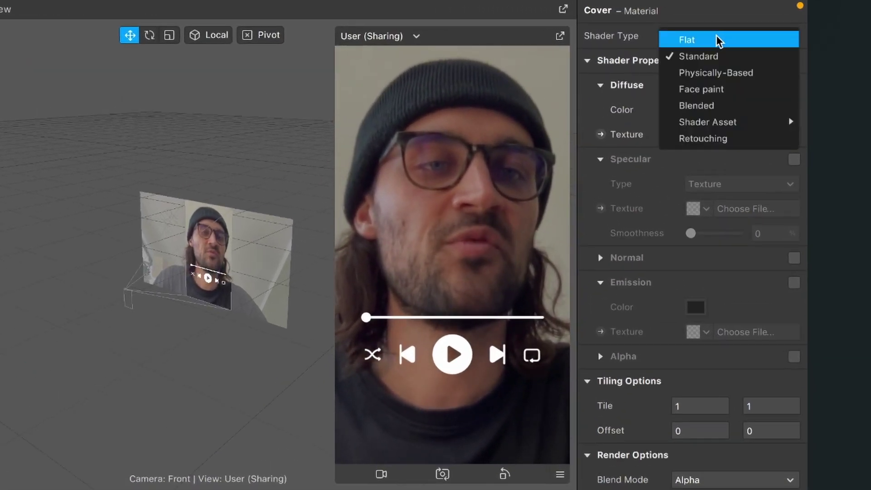
pyautogui.click(719, 39)
pyautogui.click(705, 134)
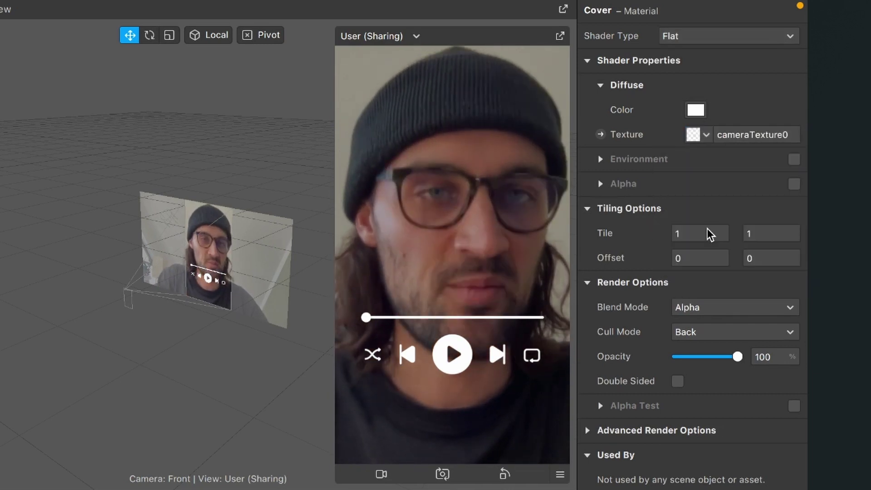
pyautogui.click(709, 229)
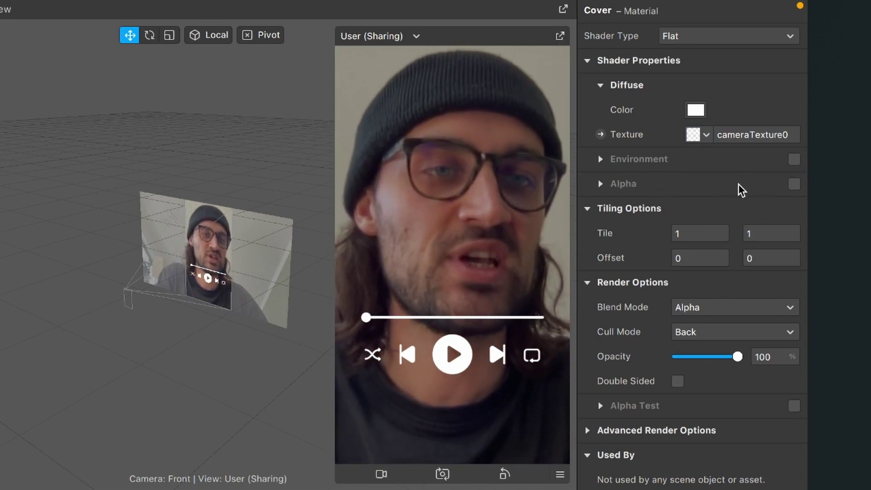
# Enable Alpha on the Cover material and use the Mask texture for it
pyautogui.click(794, 185)
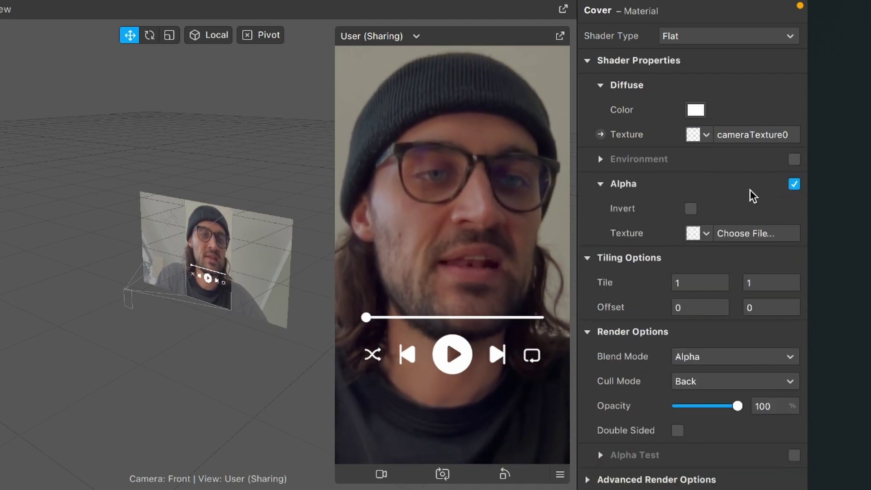
pyautogui.click(707, 233)
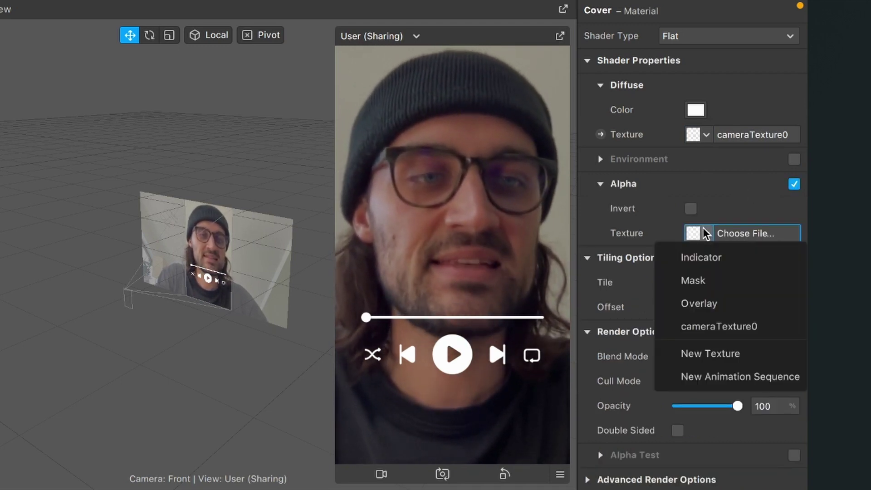
pyautogui.click(694, 279)
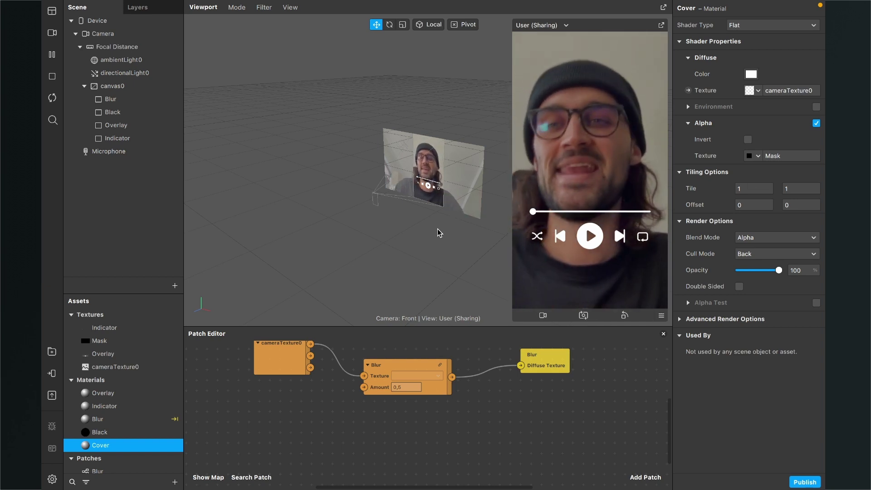
# Add another rectangle to the canvas beneath Indicator in the scene hierarchy
pyautogui.click(175, 285)
pyautogui.click(176, 237)
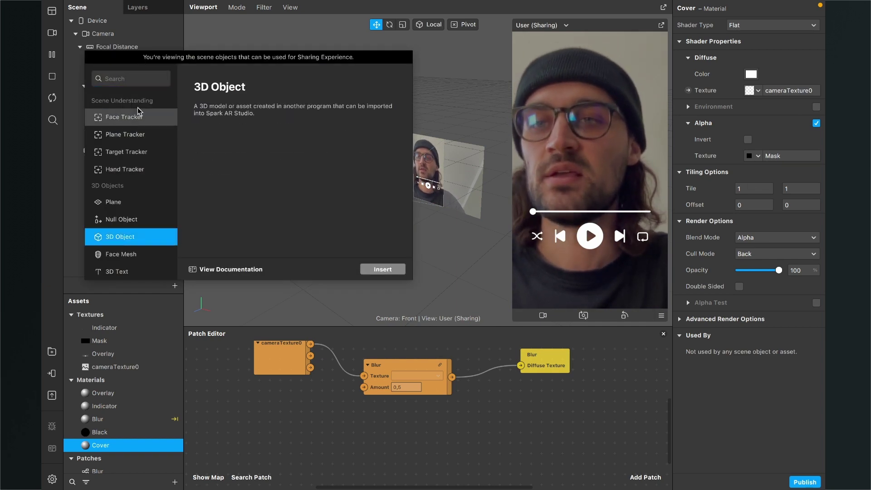
pyautogui.click(136, 80)
pyautogui.write('rec')
pyautogui.press('Return')
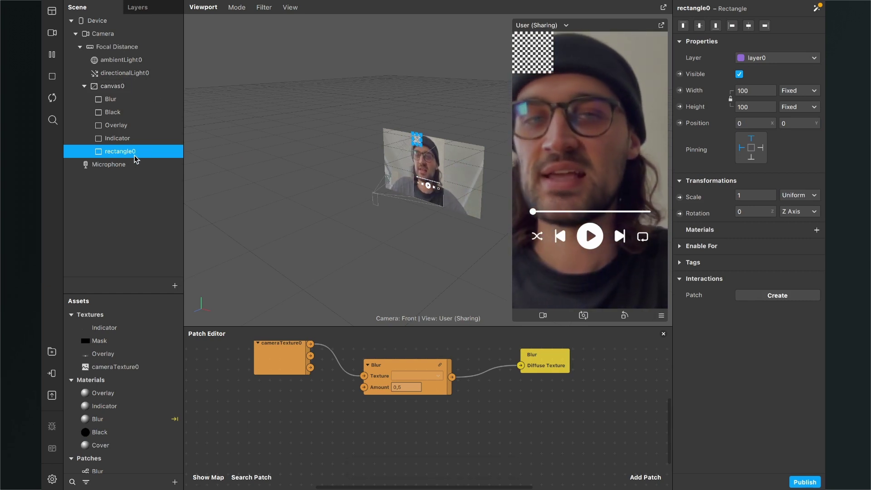
# Make the new rectangle fill the canvas width and height and assign the Cover material to it
pyautogui.click(745, 90)
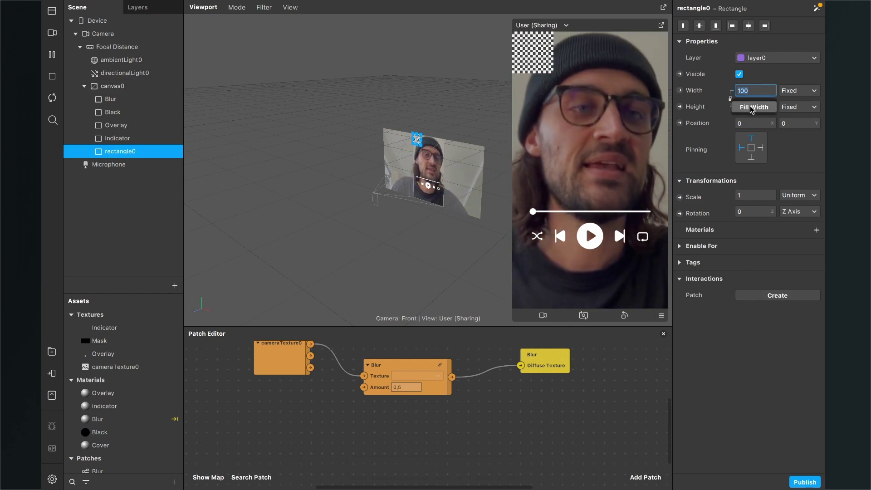
pyautogui.click(751, 108)
pyautogui.click(752, 107)
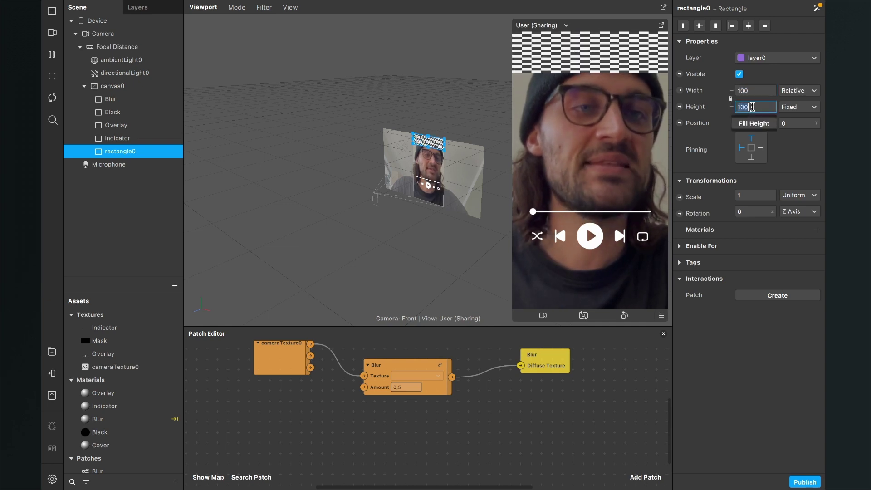
pyautogui.click(754, 124)
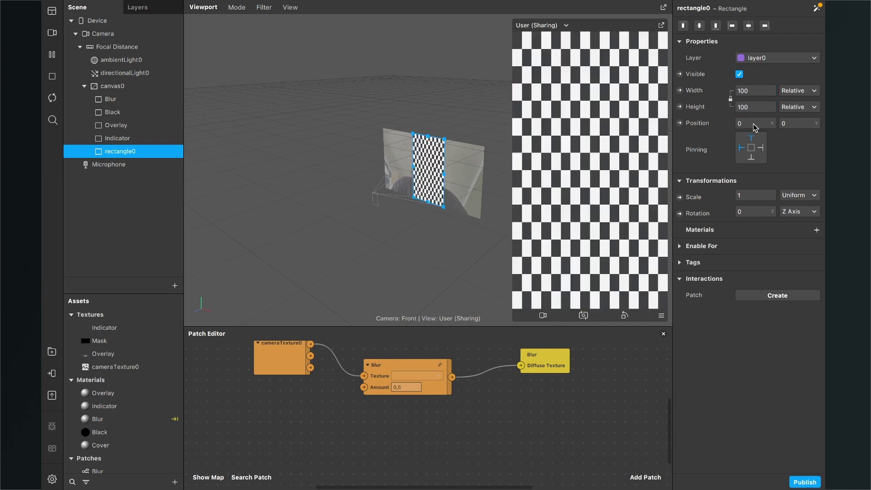
pyautogui.click(817, 231)
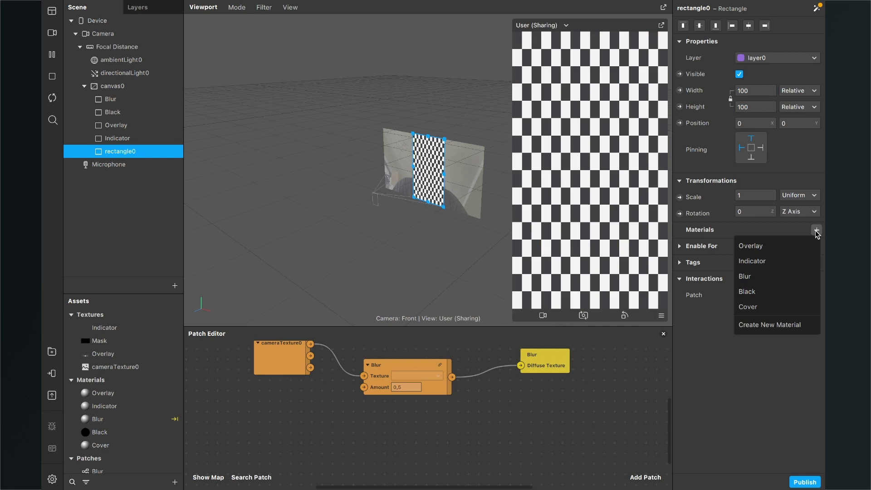
pyautogui.click(762, 305)
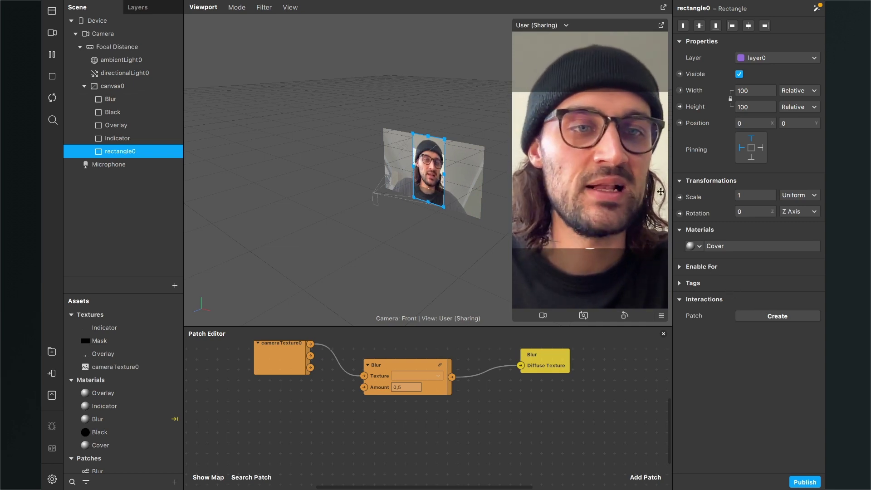
# Set the Cover rectangle's uniform scale to 0,7
pyautogui.click(762, 195)
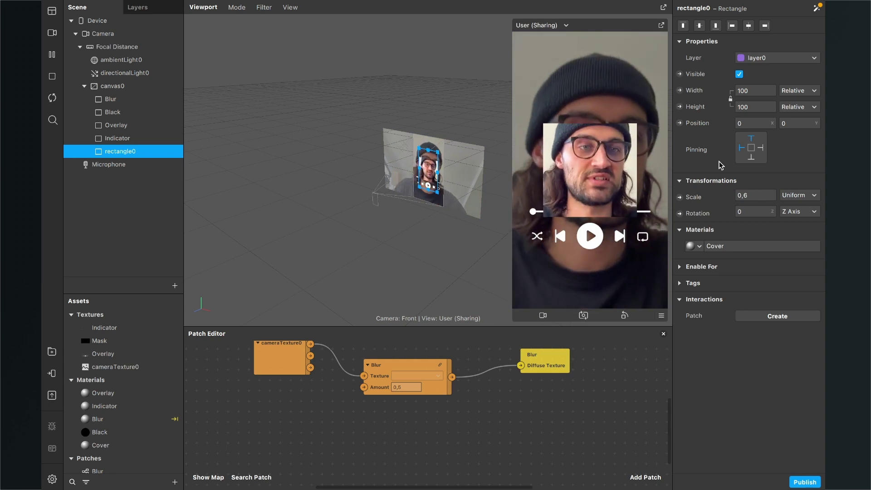
pyautogui.click(762, 195)
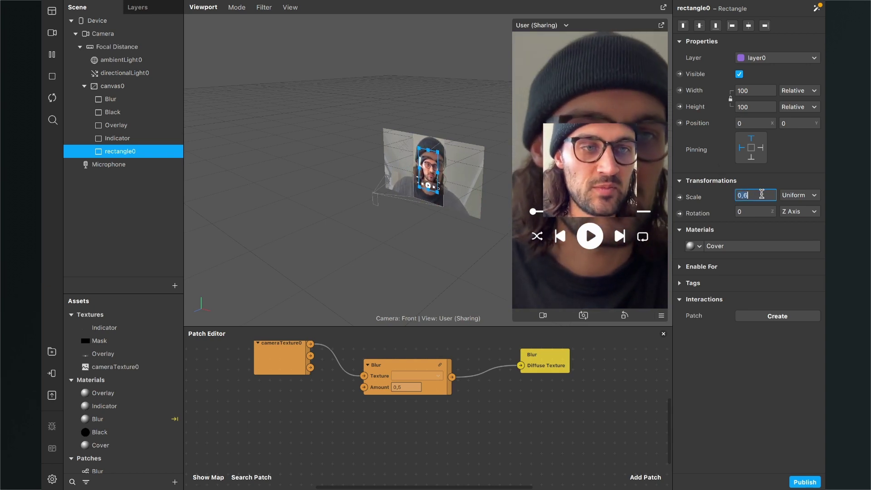
pyautogui.write('0,7')
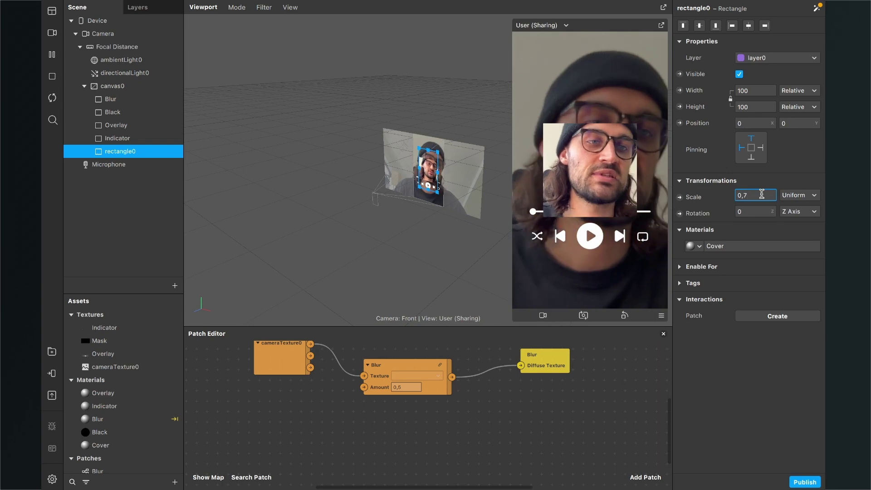
pyautogui.press('Return')
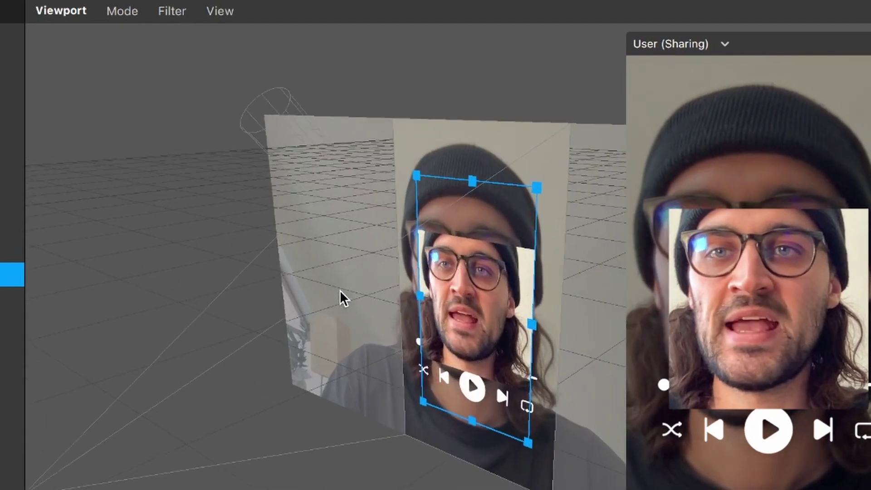
# Switch the viewport to editing 2D objects and move the Cover rectangle up to about Y -76, above the progress bar
pyautogui.click(123, 15)
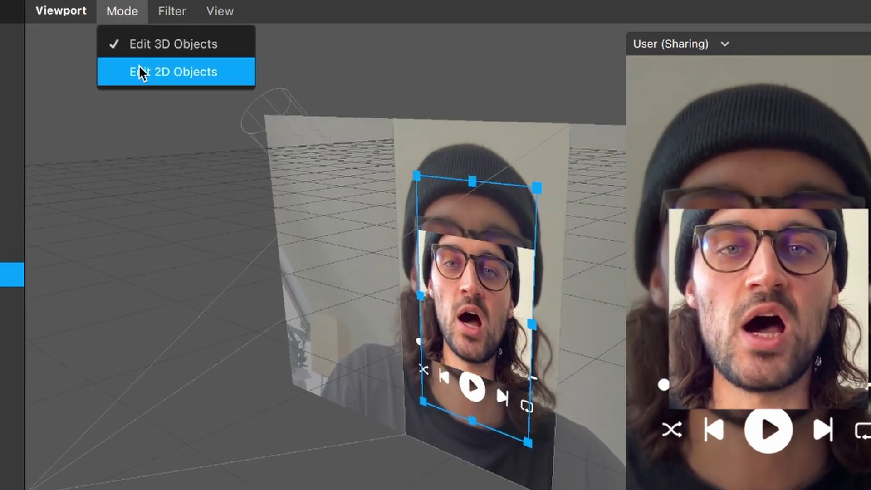
pyautogui.click(139, 71)
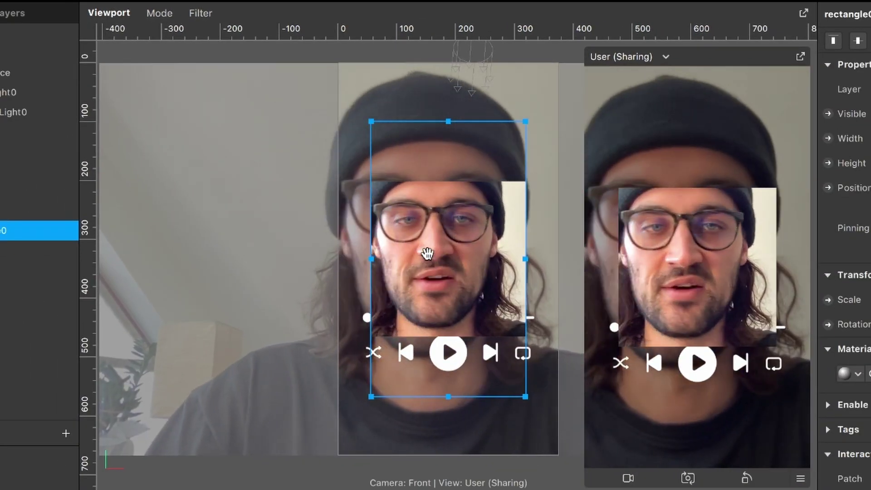
pyautogui.moveTo(428, 253); pyautogui.dragTo(434, 211)
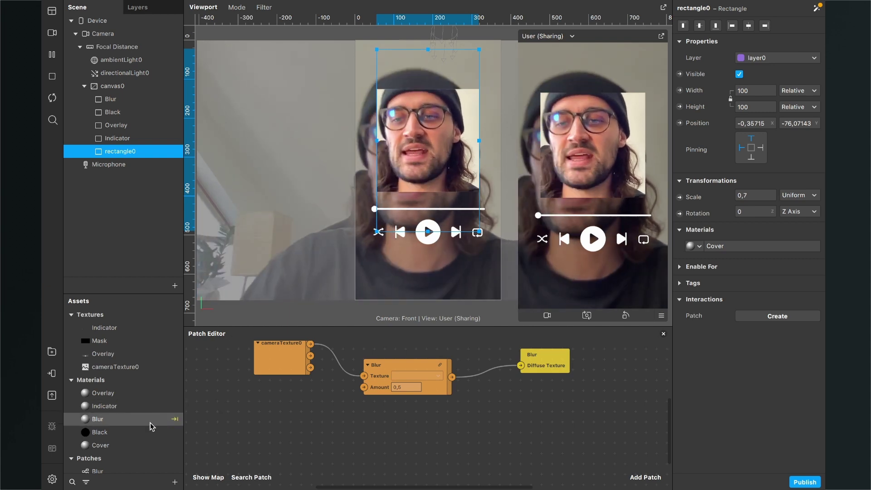
# Turn off Use Depth Test and Write to Depth for the Black and Cover materials together
pyautogui.click(116, 432)
pyautogui.keyDown('shift'); pyautogui.click(114, 445); pyautogui.keyUp('shift')
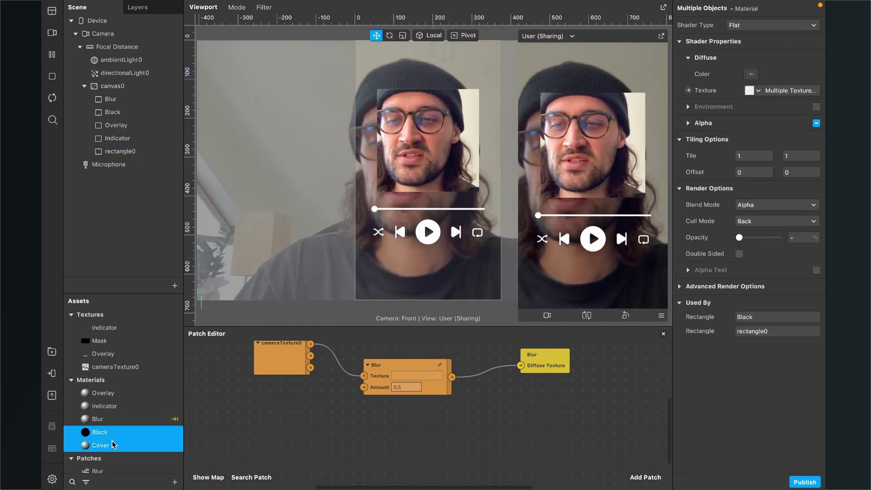
pyautogui.click(681, 287)
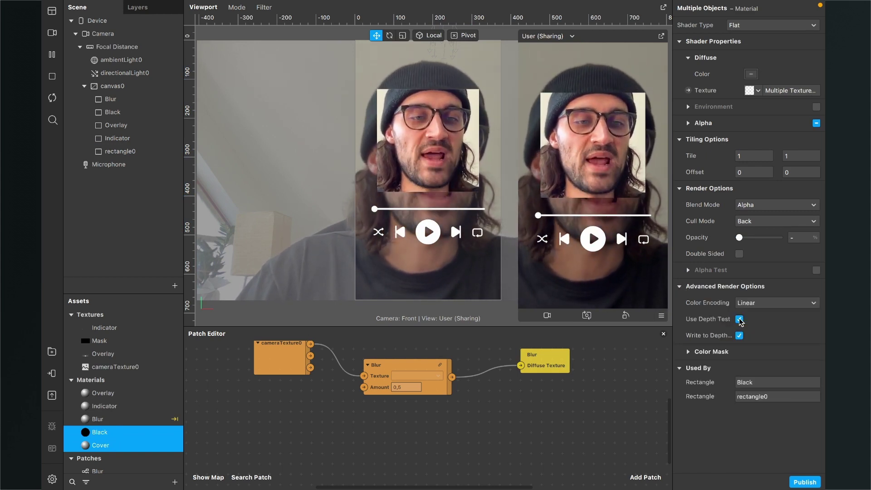
pyautogui.click(740, 335)
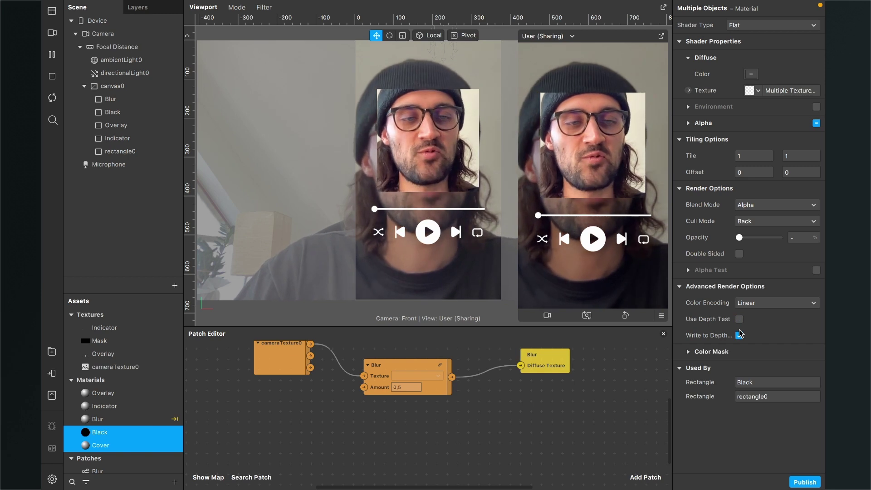
# Check the depth settings in the Indicator material's advanced render options
pyautogui.click(91, 393)
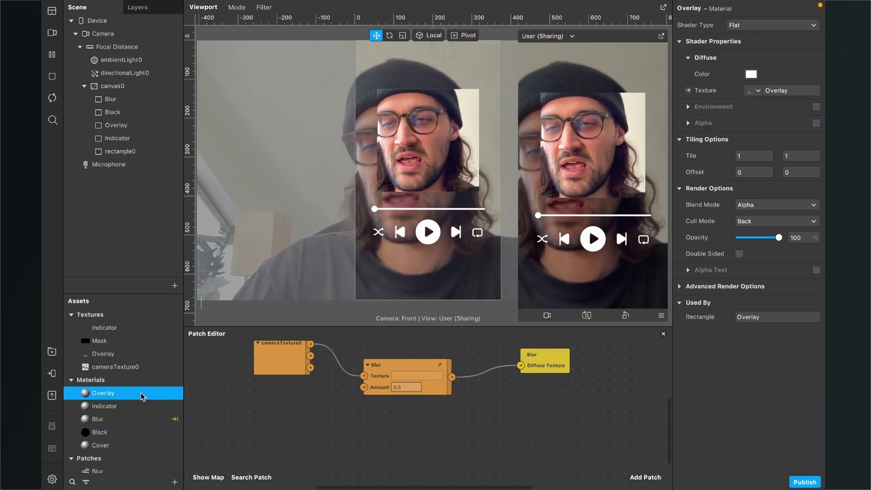
pyautogui.click(118, 407)
pyautogui.click(681, 286)
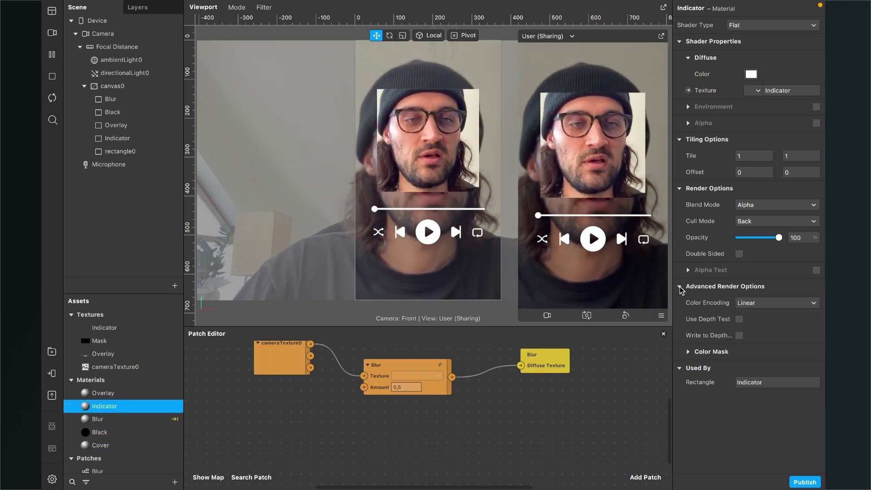
# Check the depth settings in the Blur material's advanced render options
pyautogui.click(98, 419)
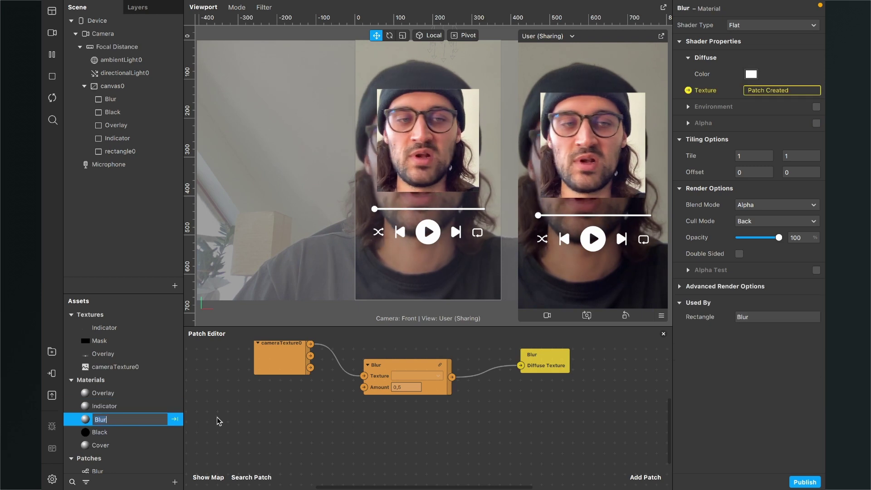
pyautogui.click(681, 287)
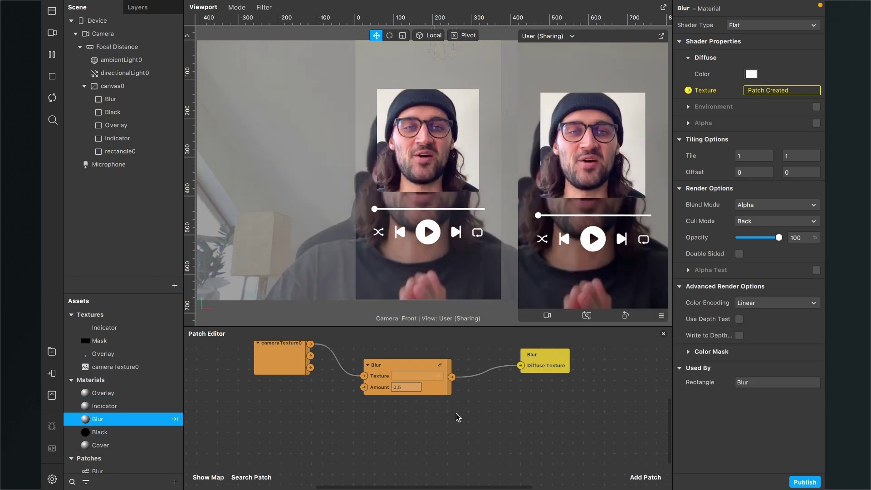
# Create a position patch for the Indicator rectangle, place it above the Blur patches and enlarge the Patch Editor
pyautogui.hscroll(-2, 468, 417)
pyautogui.scroll(2, 468, 417)
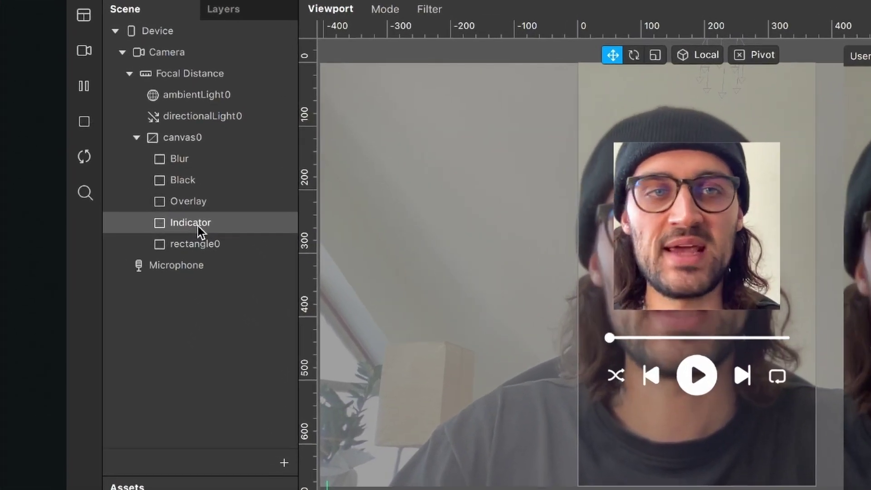
pyautogui.click(198, 227)
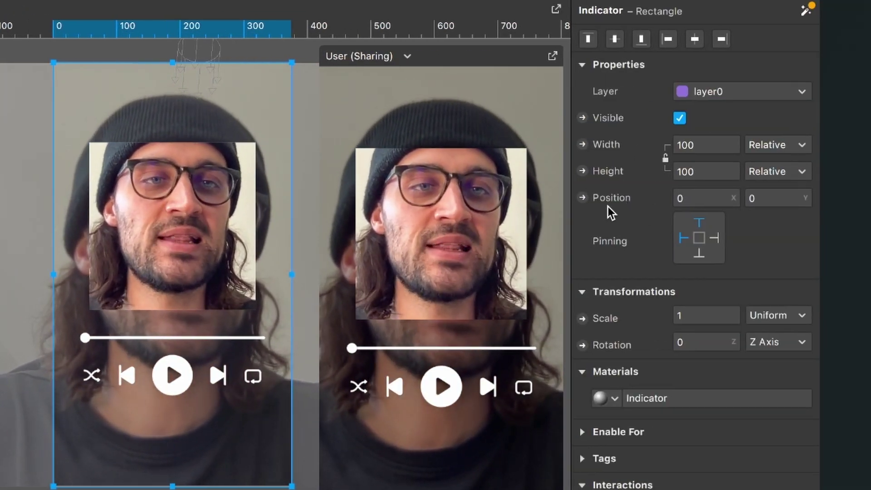
pyautogui.click(583, 198)
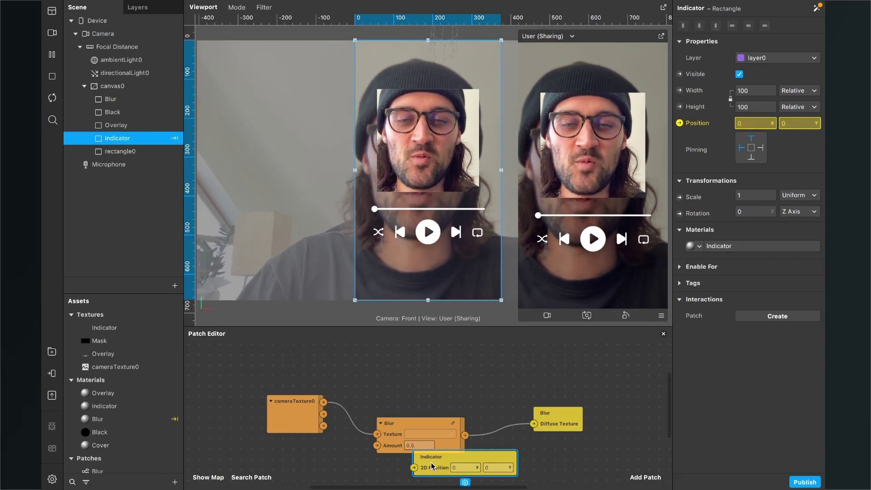
pyautogui.moveTo(440, 458); pyautogui.dragTo(556, 348)
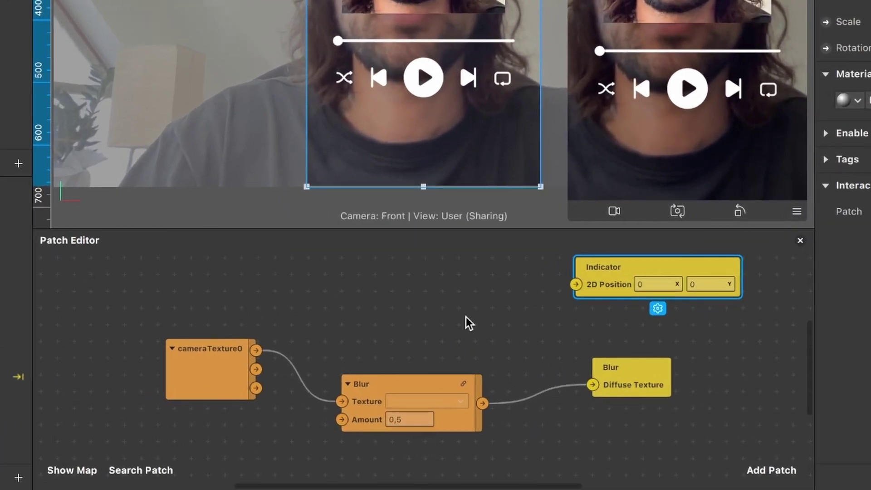
pyautogui.scroll(2, 455, 382)
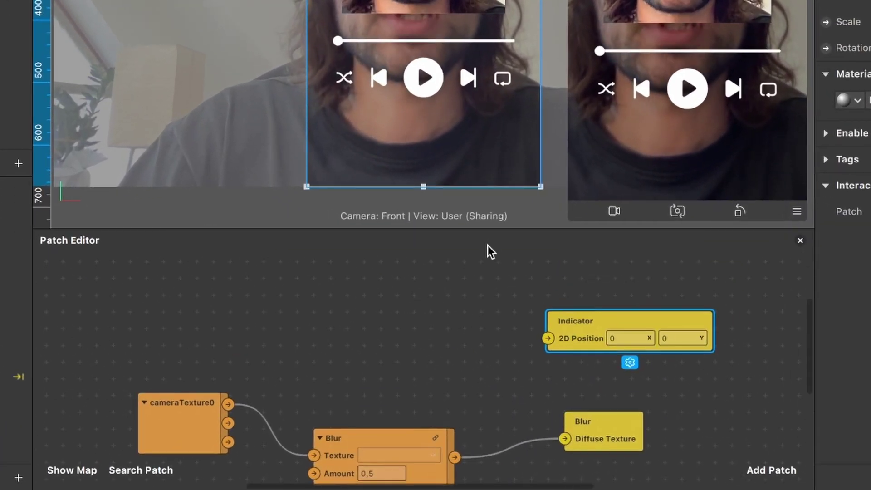
pyautogui.moveTo(495, 229); pyautogui.dragTo(500, 172)
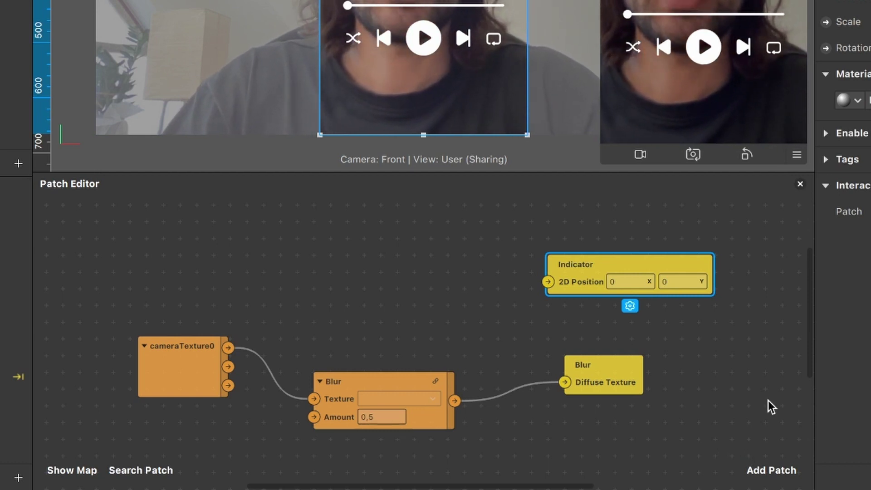
# Add a Loop Animation patch with a duration of 30 and place it above the cameraTexture0 patch
pyautogui.click(764, 469)
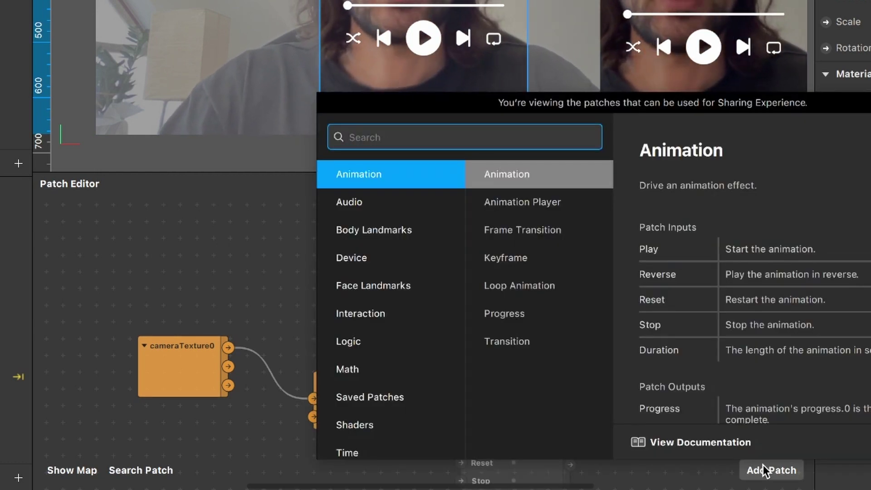
pyautogui.write('loo')
pyautogui.press('Down')
pyautogui.press('Return')
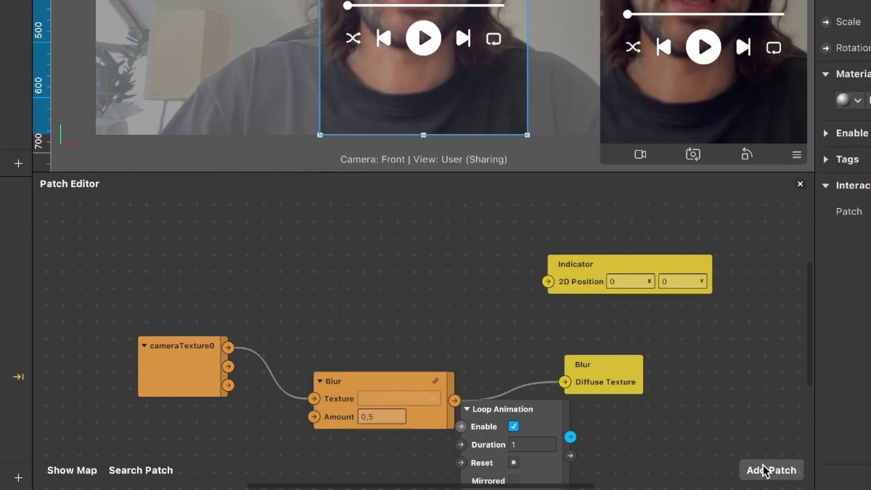
pyautogui.moveTo(516, 411); pyautogui.dragTo(372, 227)
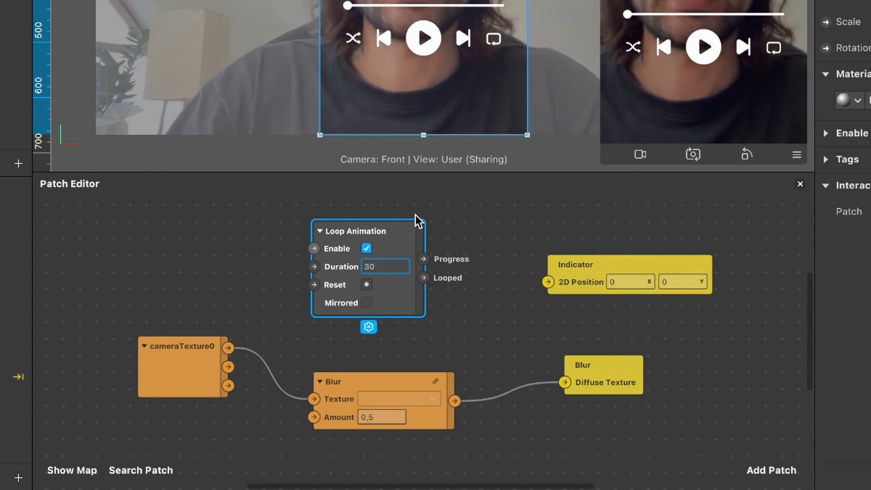
pyautogui.moveTo(410, 236); pyautogui.dragTo(262, 236)
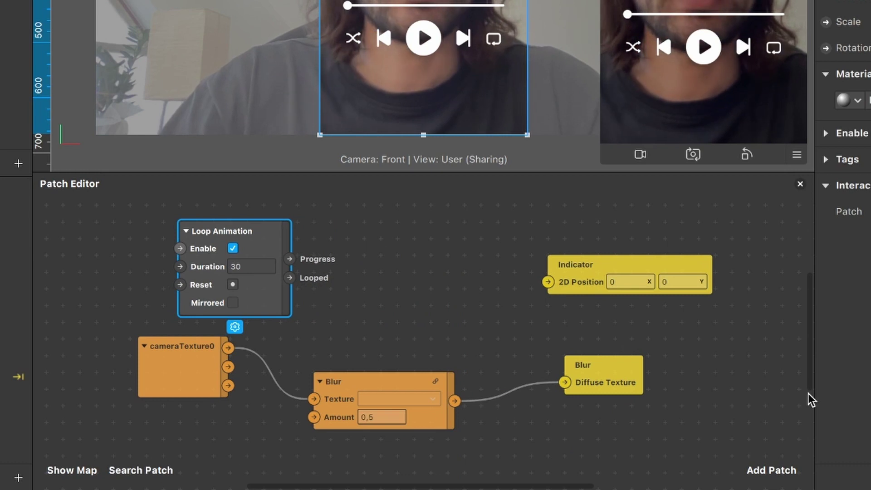
# Add a Transition patch and arrange it between the Loop Animation and Indicator patches
pyautogui.click(760, 462)
pyautogui.write('tra')
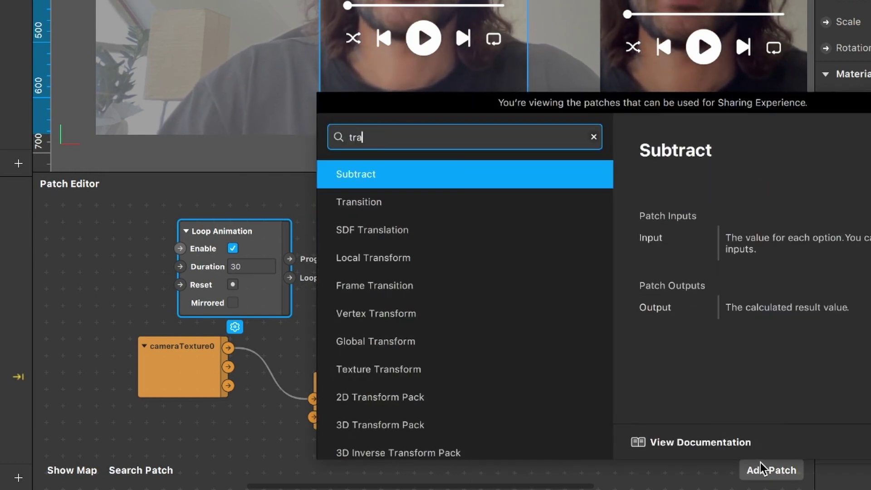
pyautogui.press('Down')
pyautogui.press('Return')
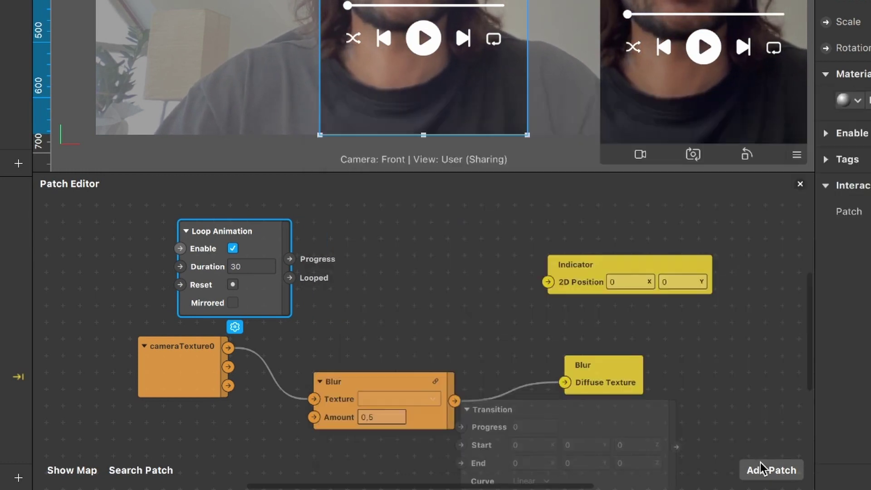
pyautogui.moveTo(582, 404); pyautogui.dragTo(424, 225)
pyautogui.moveTo(301, 248); pyautogui.dragTo(243, 234)
# Change the Transition patch's type to Vector 2 and connect the Loop Animation's Progress output to its Progress input
pyautogui.scroll(3, 436, 261)
pyautogui.scroll(-5, 437, 262)
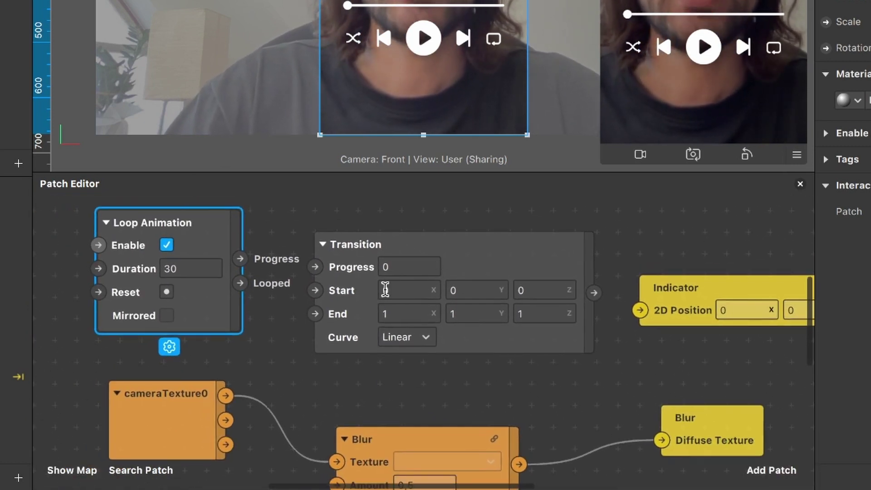
pyautogui.hscroll(4, 468, 285)
pyautogui.scroll(-1, 468, 284)
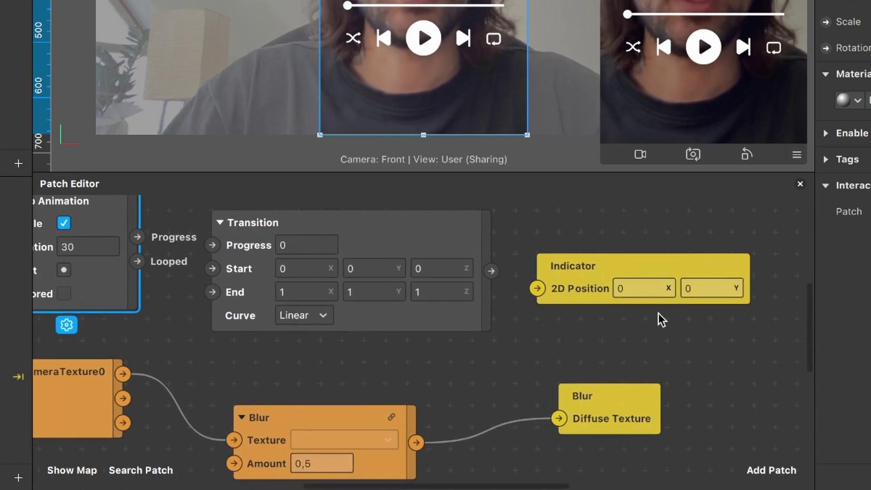
pyautogui.hscroll(-6, 520, 341)
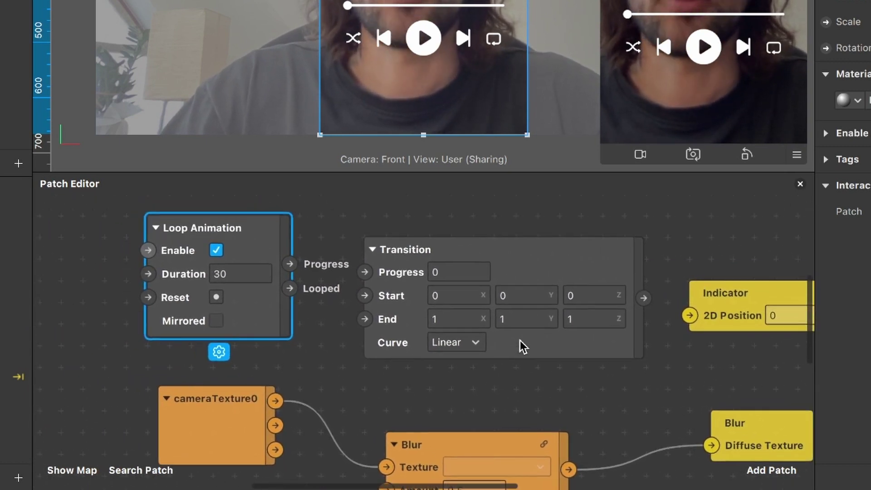
pyautogui.click(571, 279)
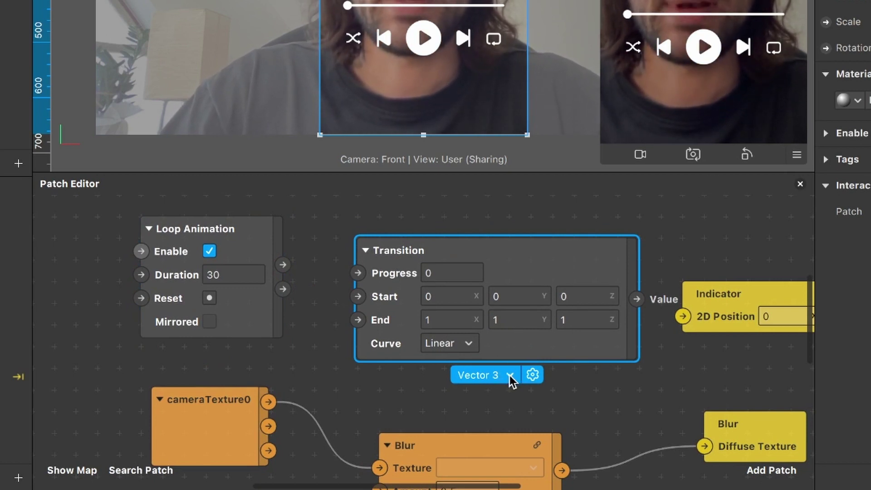
pyautogui.click(509, 376)
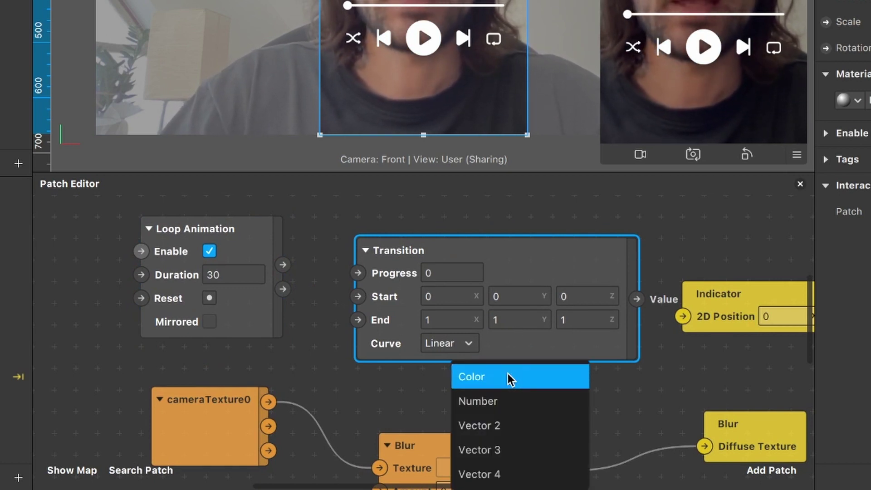
pyautogui.click(495, 425)
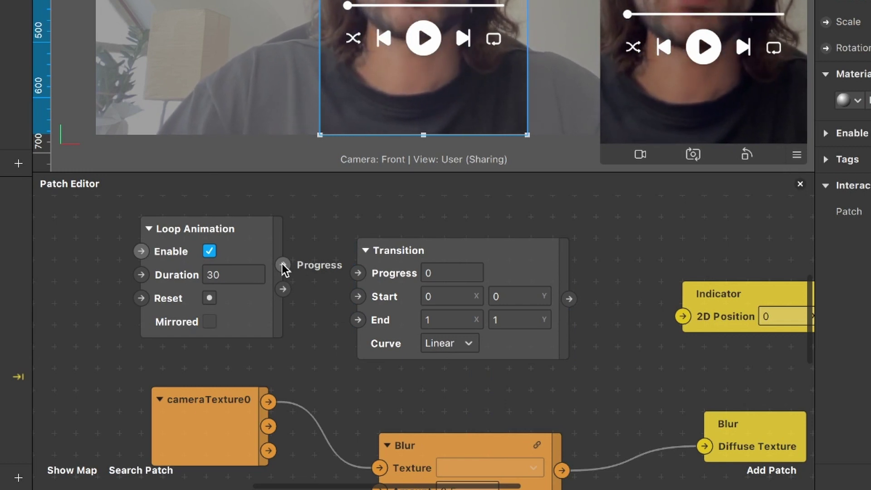
pyautogui.moveTo(281, 263); pyautogui.dragTo(354, 269)
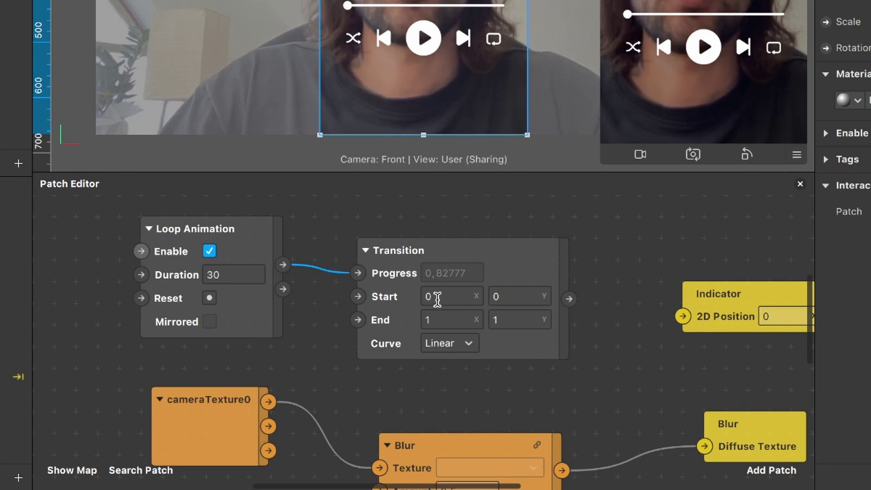
# Set the Transition patch's End values to X 250 and Y 0
pyautogui.hscroll(3, 518, 294)
pyautogui.scroll(-1, 518, 293)
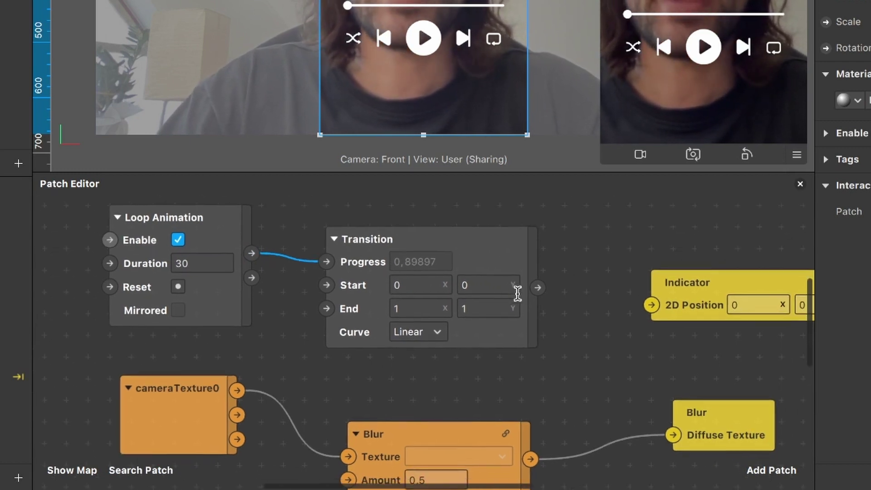
pyautogui.click(368, 289)
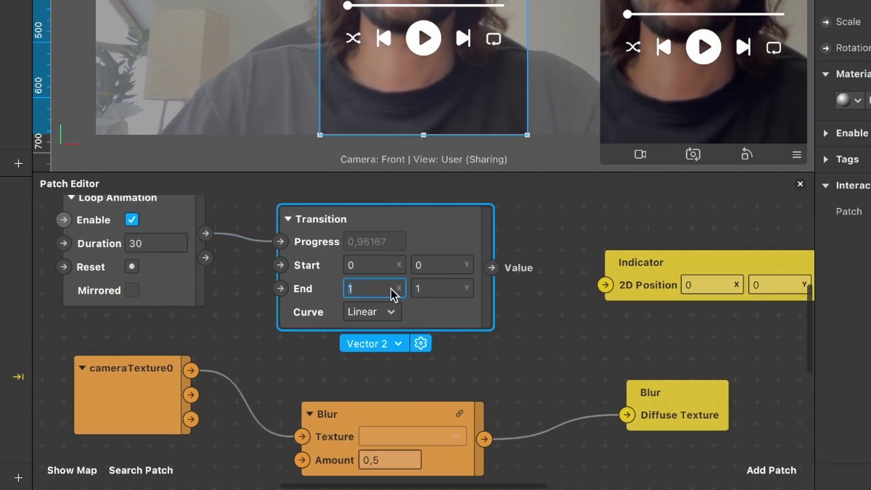
pyautogui.press('BackSpace')
pyautogui.write('250')
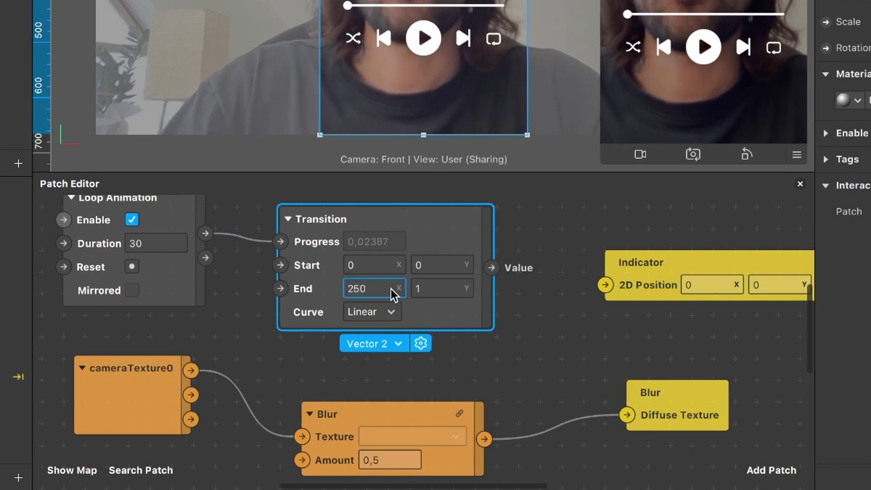
pyautogui.click(432, 289)
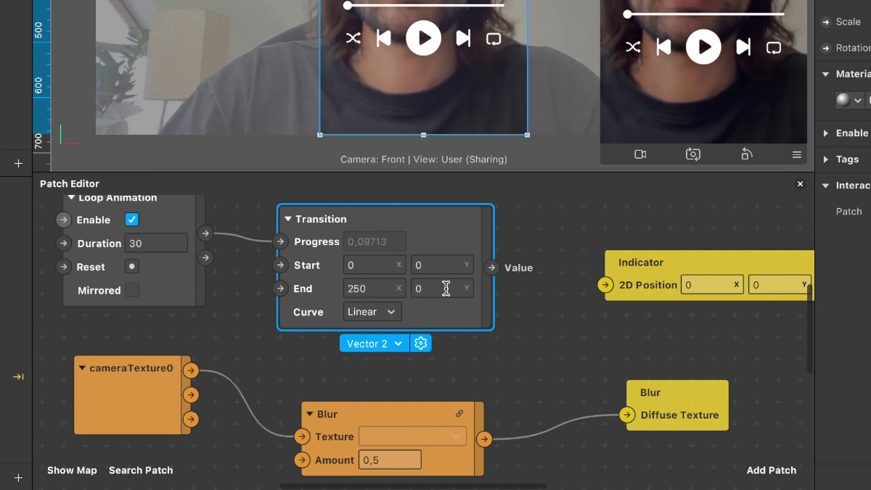
# Connect the Transition patch's Value output to the Indicator patch's 2D Position input
pyautogui.hscroll(2, 492, 263)
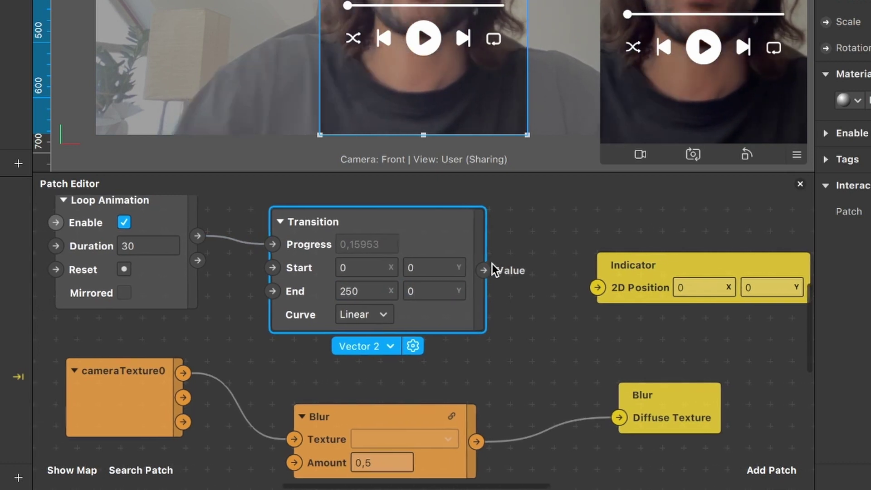
pyautogui.scroll(1, 492, 263)
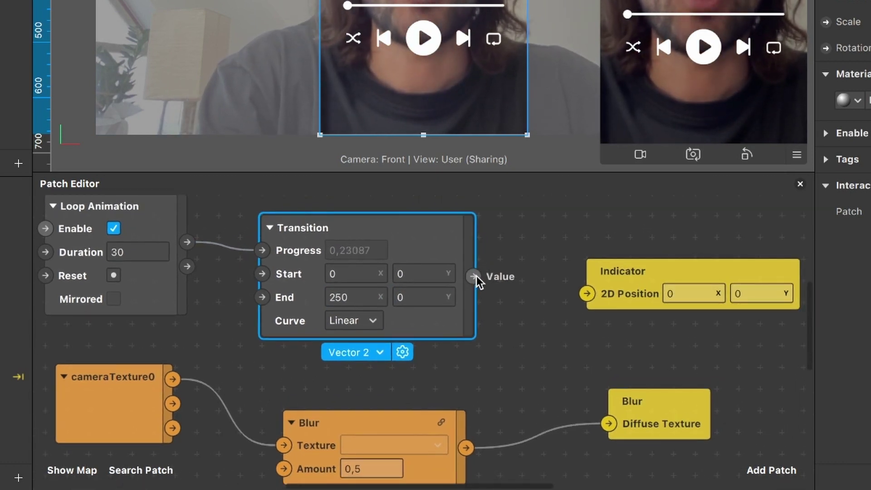
pyautogui.hscroll(1, 476, 277)
pyautogui.scroll(1, 475, 277)
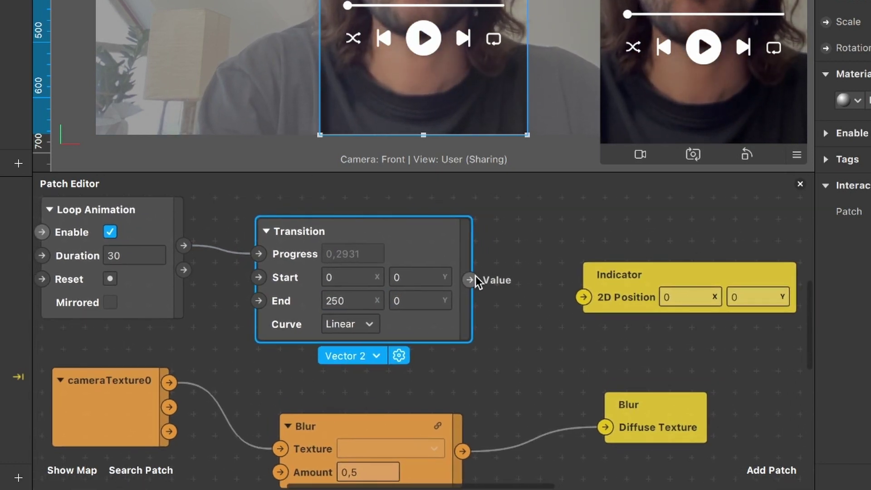
pyautogui.moveTo(475, 276); pyautogui.dragTo(578, 287)
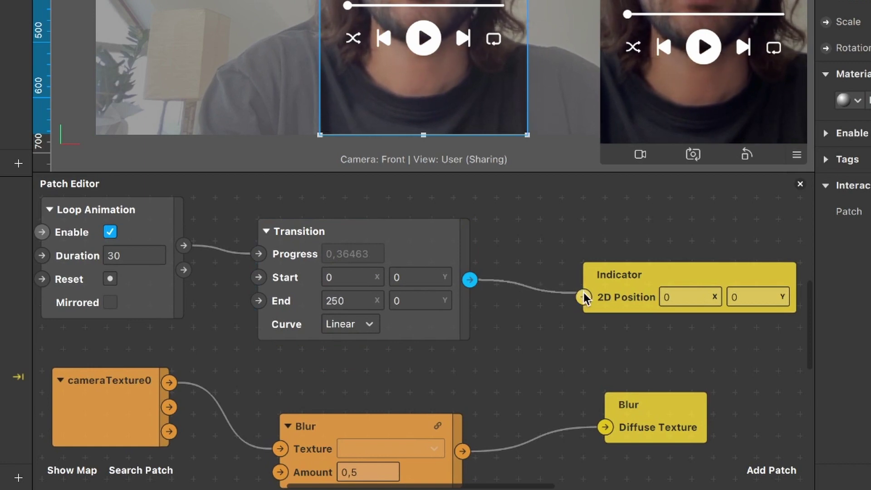